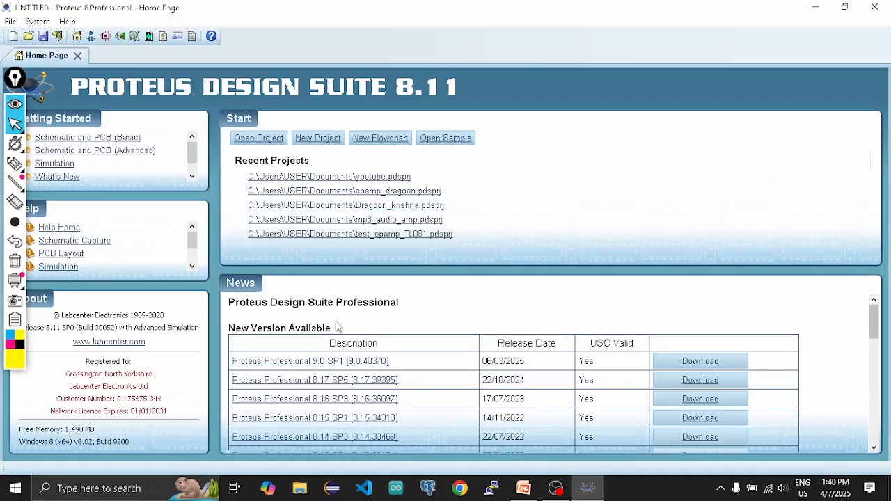
- Start a new project and name it LDR
left_click(311, 144)
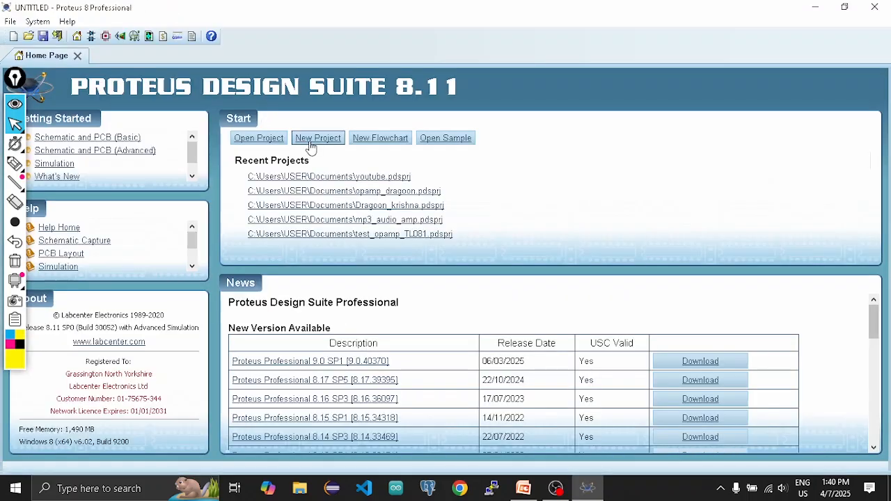
left_click(311, 145)
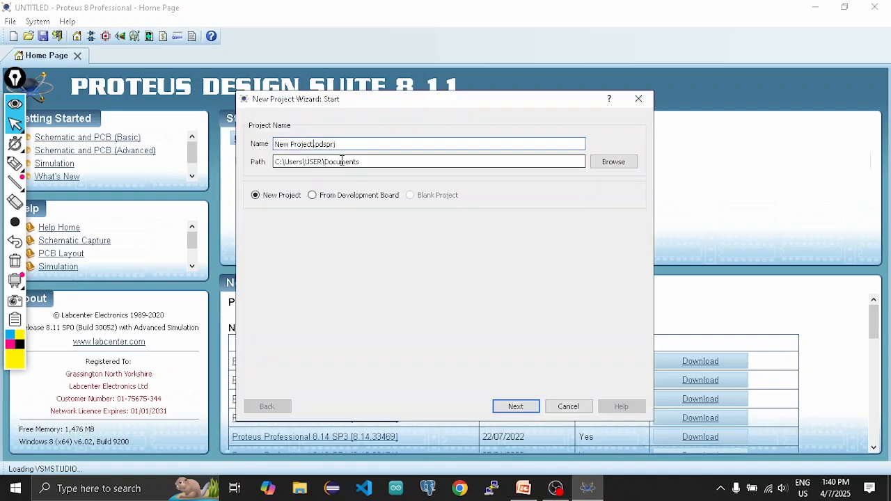
key("BackSpace")
key("BackSpace")
key("BackSpace")
key("BackSpace")
key("BackSpace")
key("BackSpace")
key("BackSpace")
key("BackSpace")
key("BackSpace")
key("BackSpace")
key("BackSpace")
type("LDR")
key("Return")
- Complete the new project setup without creating a PCB layout, ending with an empty schematic sheet
left_click(515, 407)
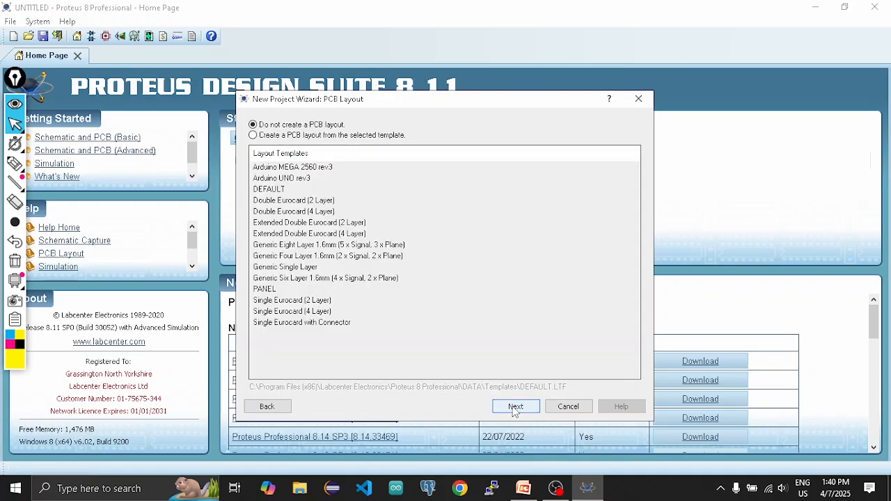
left_click(515, 407)
left_click(515, 407)
left_click(515, 407)
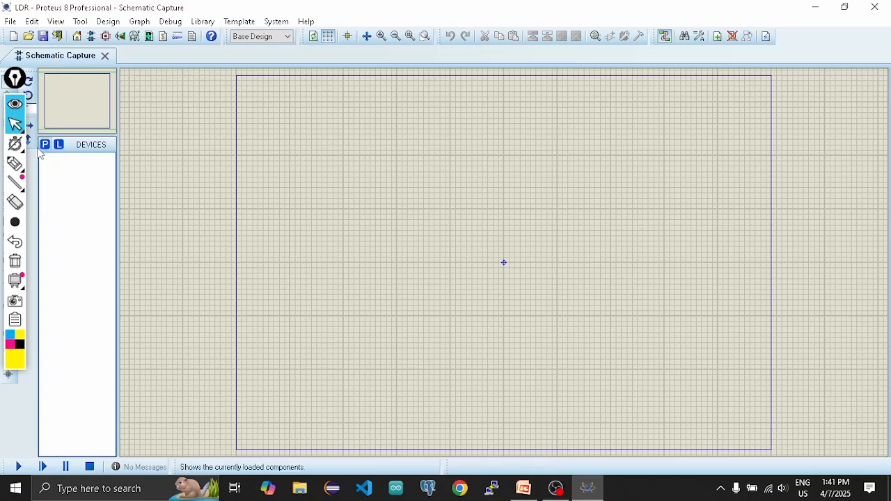
- Add the BC547 transistor from the BIPOLAR library and the generic LDR from the TRXD library to the device list
key("p")
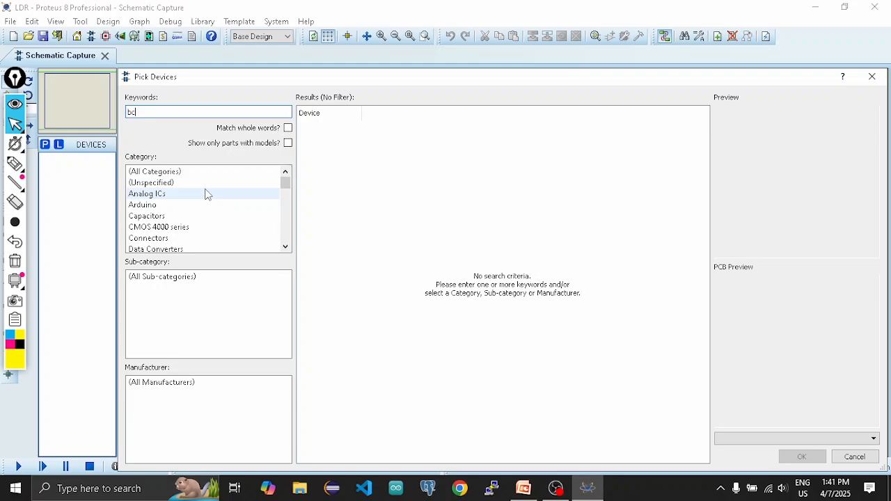
type("bc547")
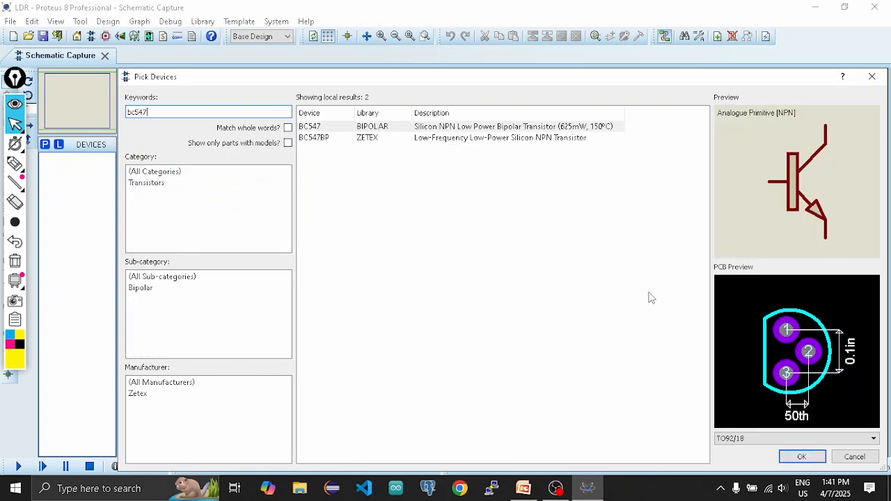
left_click(802, 457)
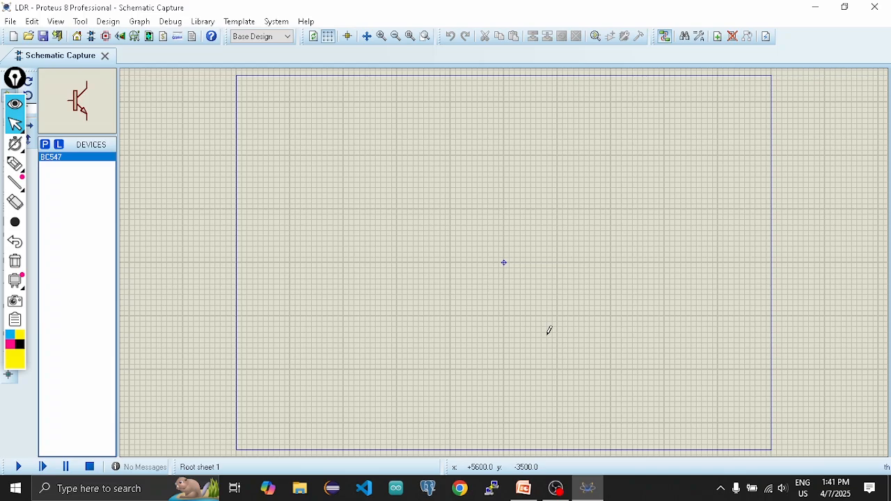
key("p")
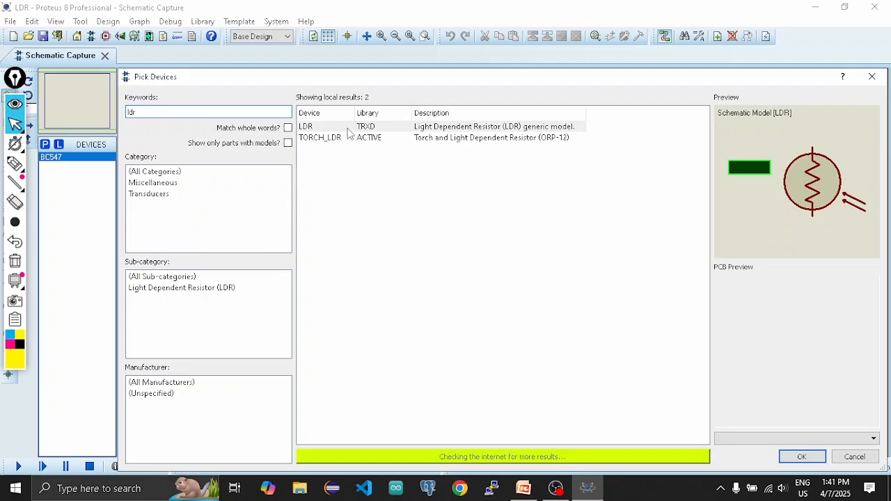
left_click(351, 129)
left_click(802, 457)
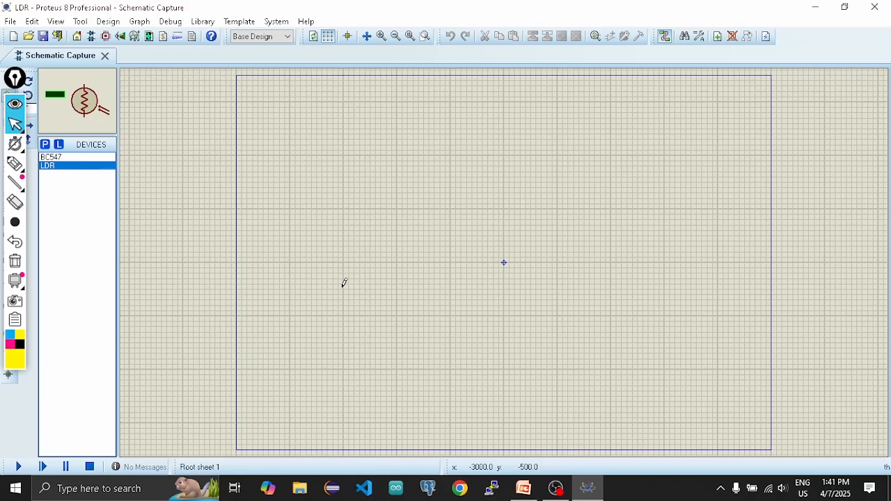
- Find the 1N4007 diode and add the DIODESINC library version to the device list
type("p")
type("1n")
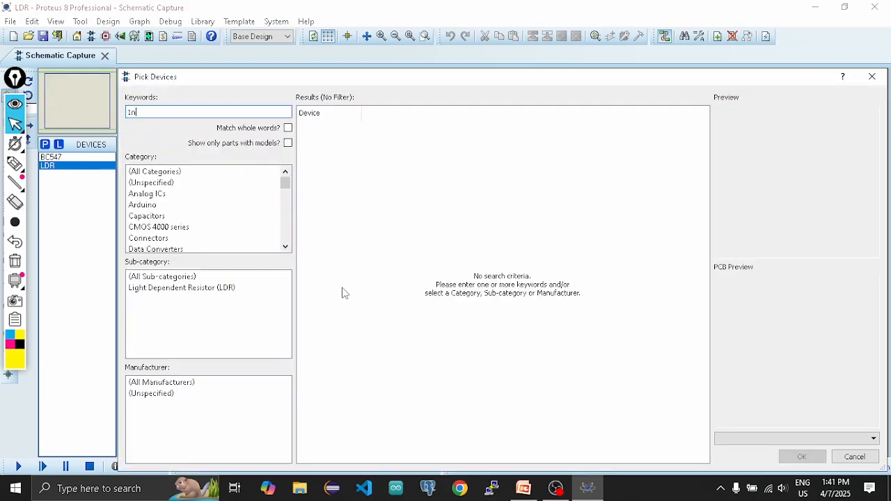
type("400")
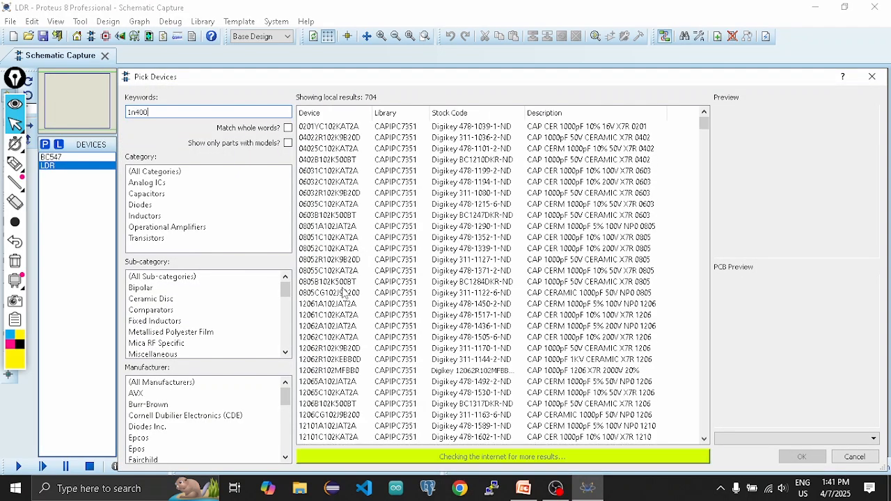
type("7")
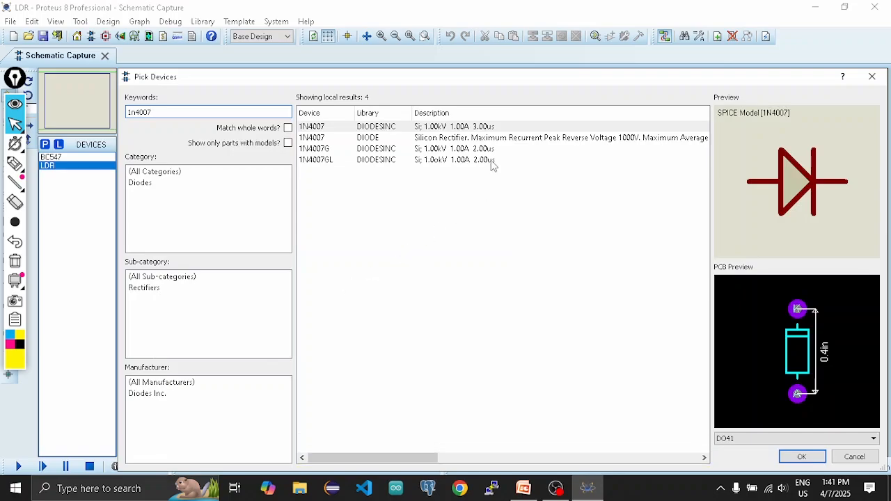
left_click(476, 129)
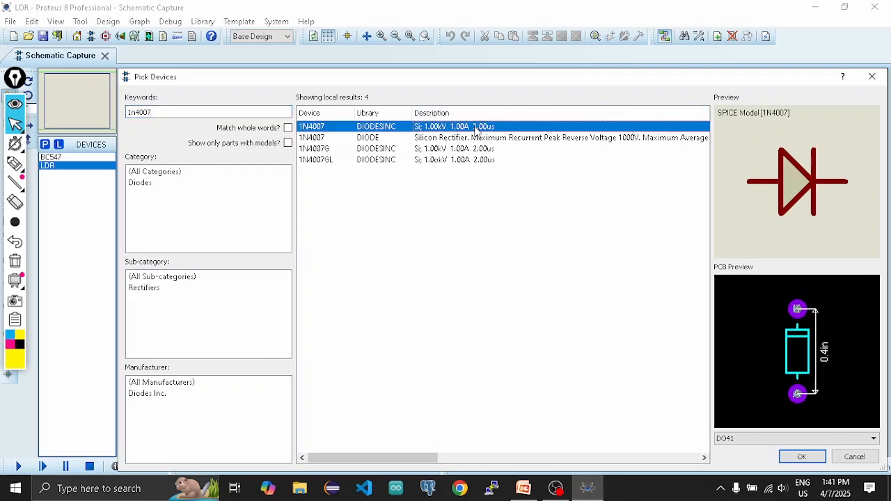
left_click(801, 457)
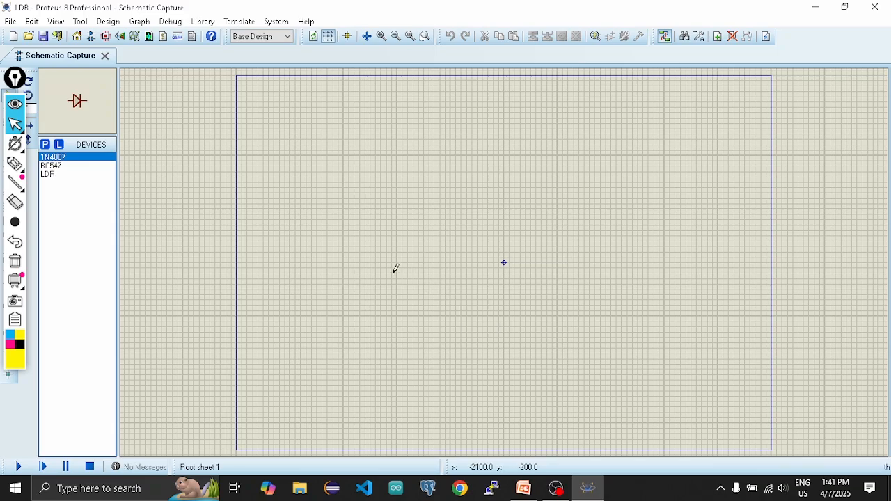
- Add the generic RELAY and the RES resistor to the device list
key("p")
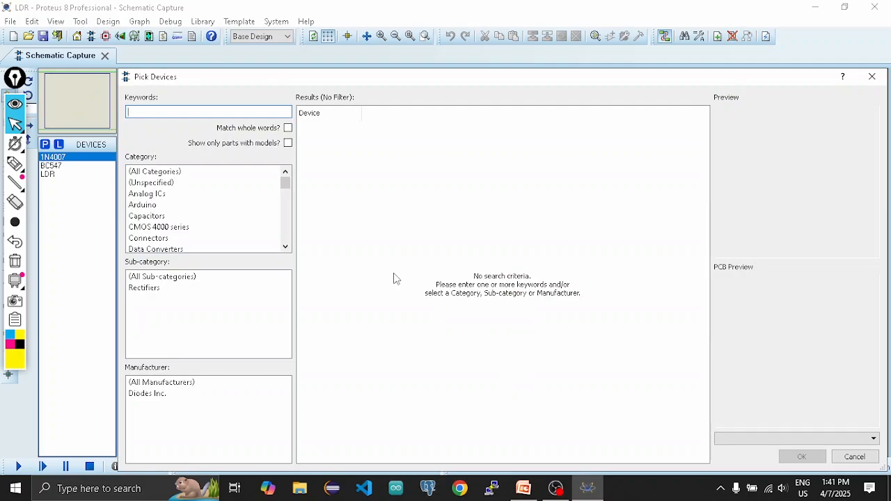
type("relay")
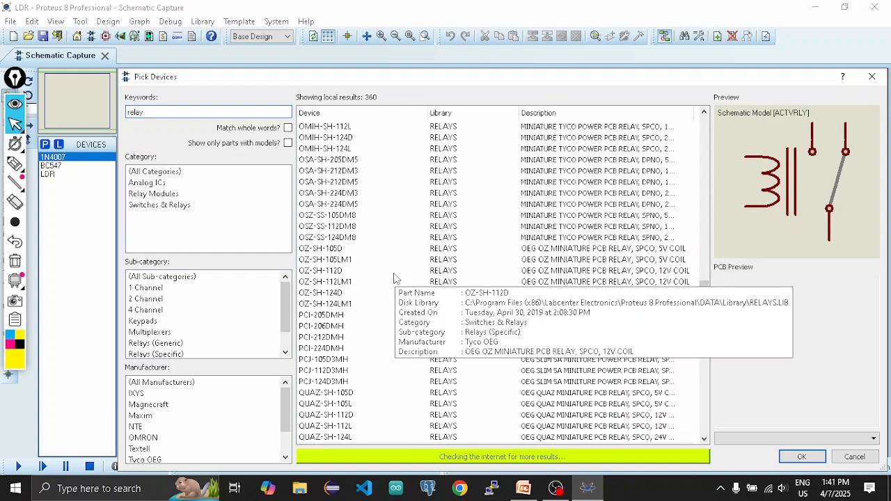
left_click(804, 457)
type("p")
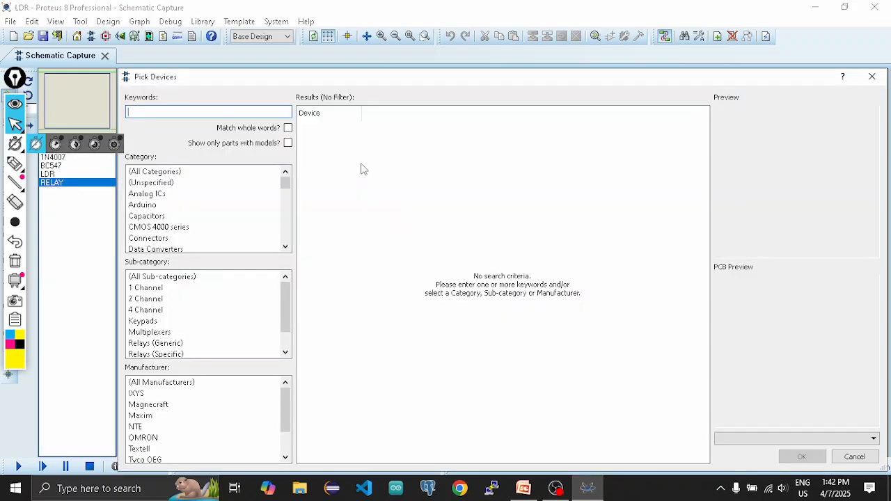
type("res")
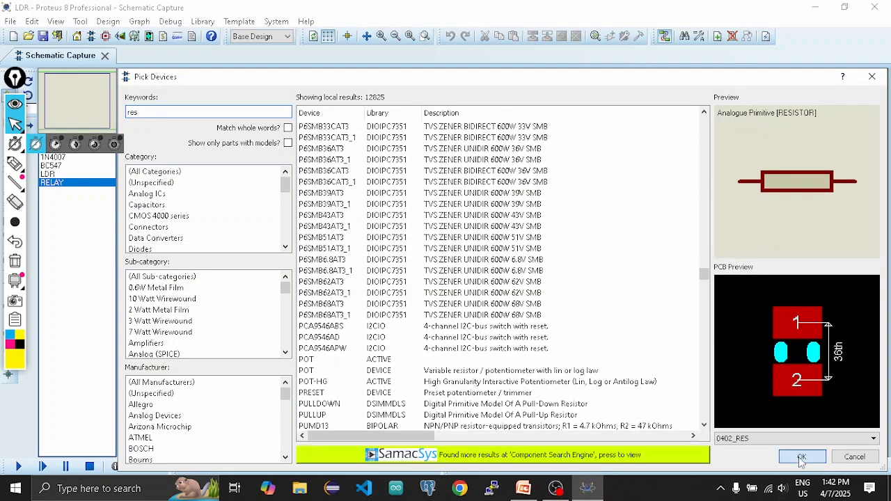
left_click(799, 456)
left_click(14, 126)
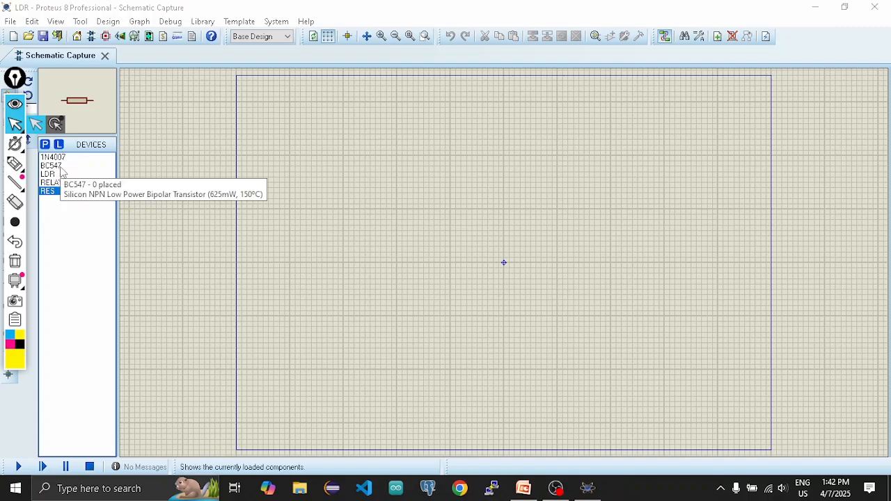
left_click(364, 235)
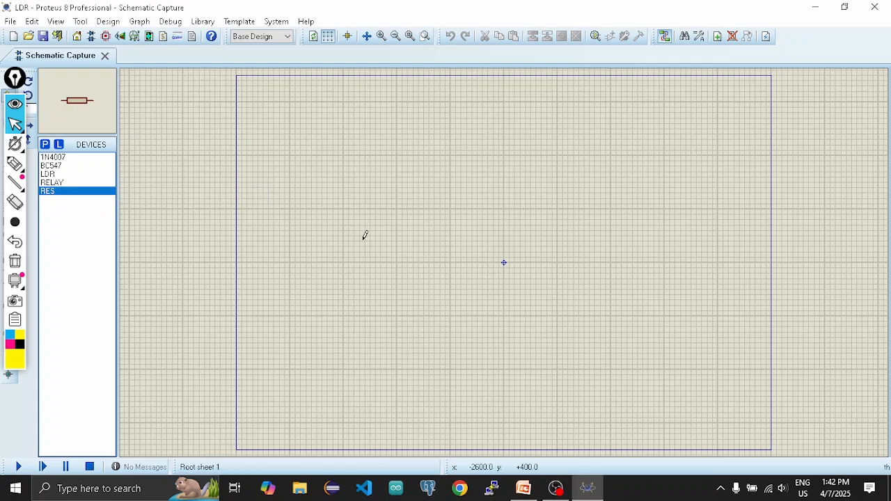
- Find the VSOURCE DC voltage source and add it to the device list
key("p")
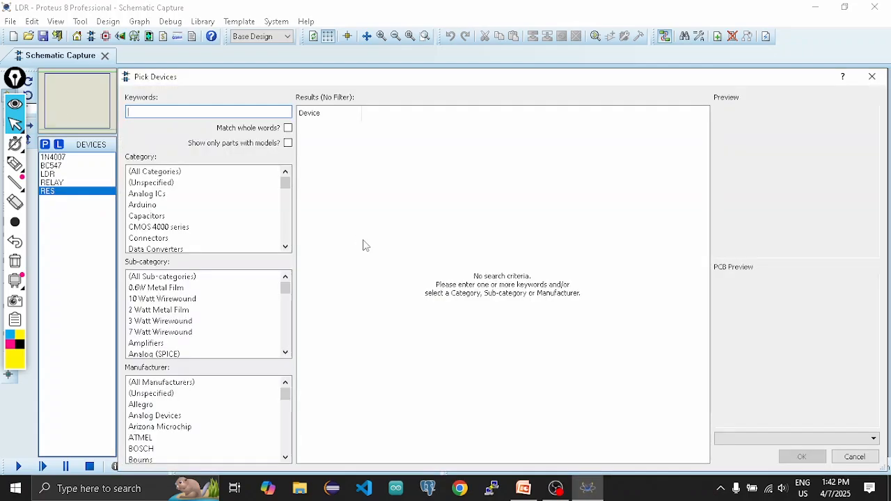
type("volt")
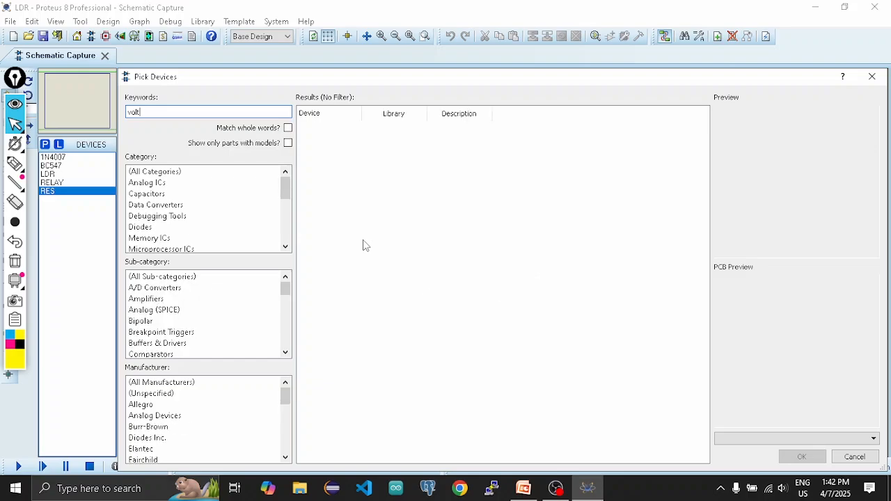
key("BackSpace")
type("s")
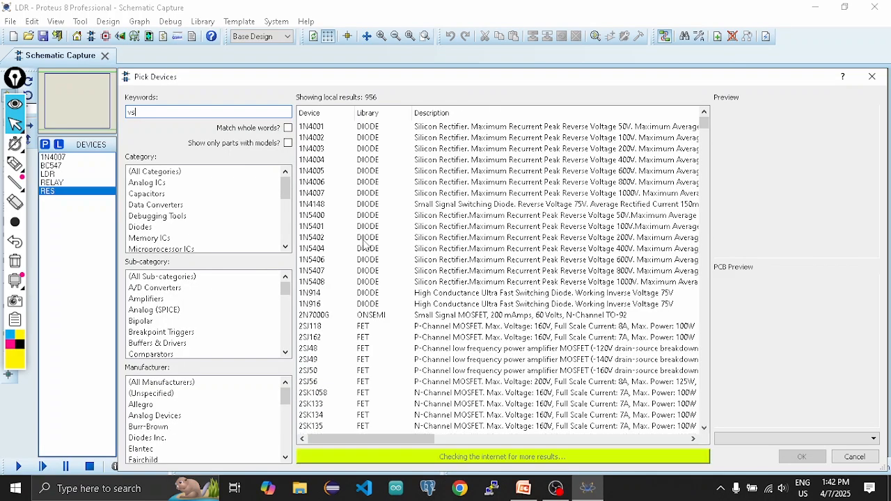
type("ource")
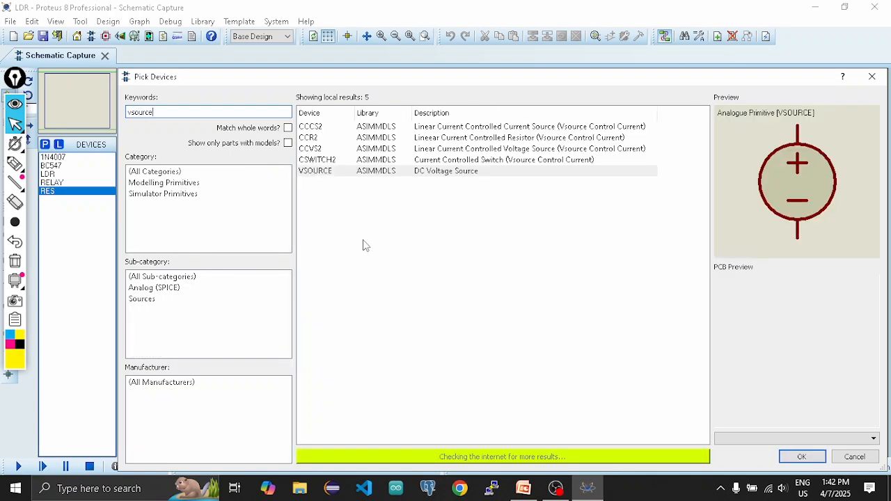
left_click(448, 173)
left_click(800, 457)
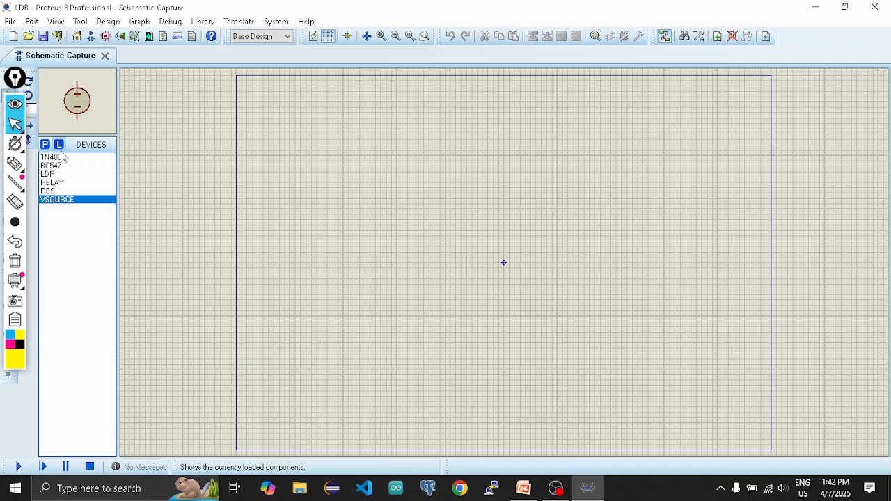
- Search the parts library for led and add the animated LED-BLUE model to the device list
key("p")
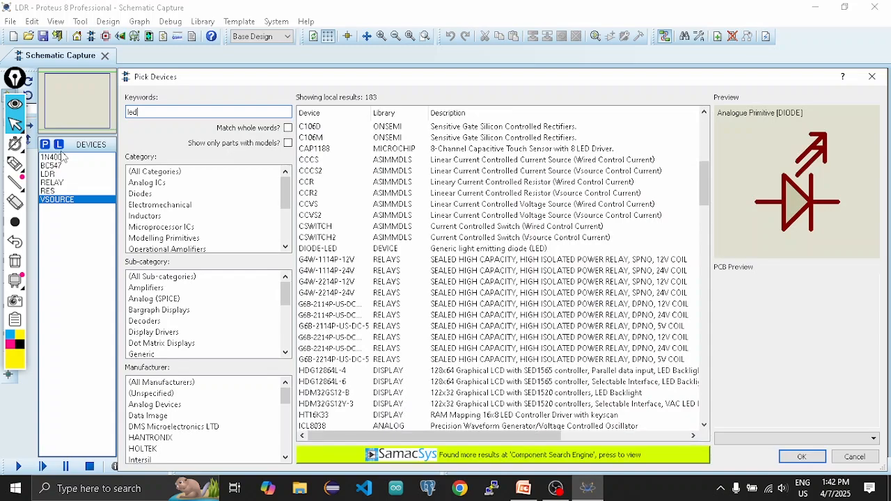
scroll(472, 326, "down", 5)
scroll(472, 325, "down", 1)
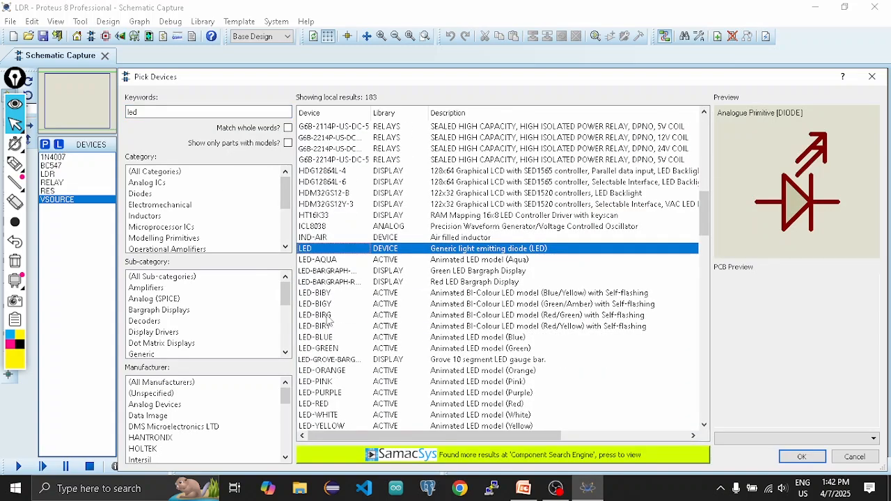
left_click(329, 315)
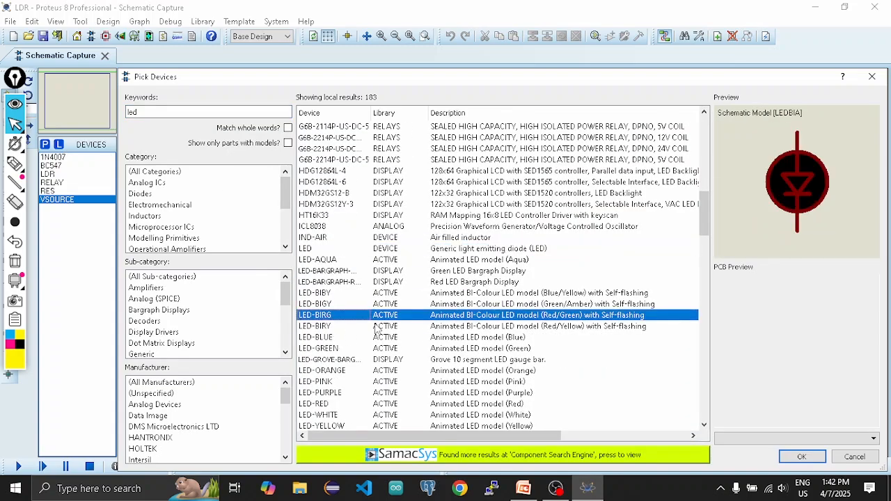
left_click(348, 339)
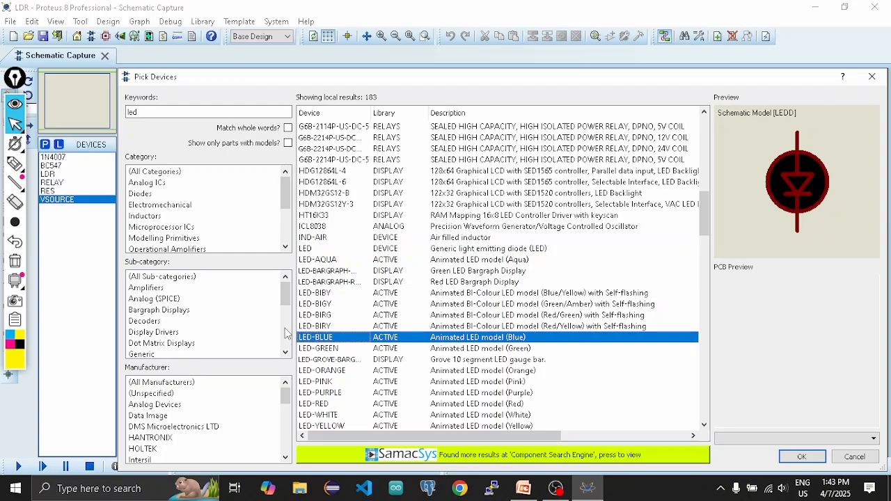
left_click(335, 345)
left_click(337, 330)
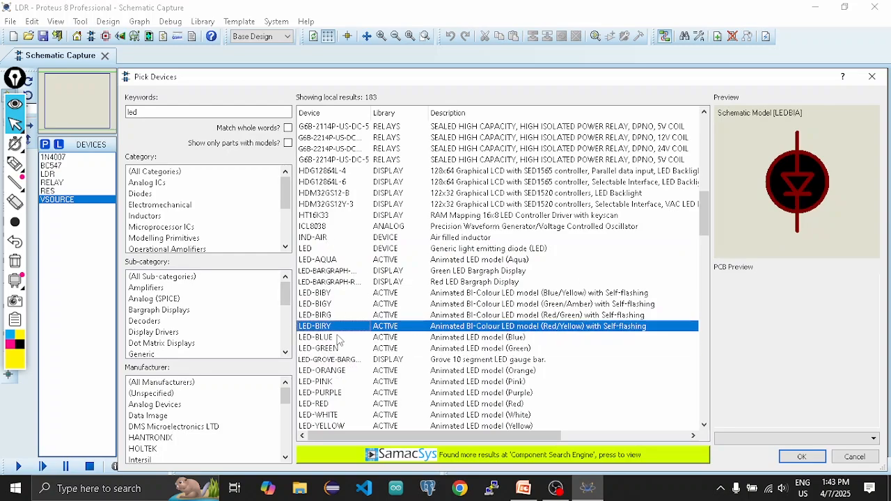
left_click(336, 336)
left_click(802, 457)
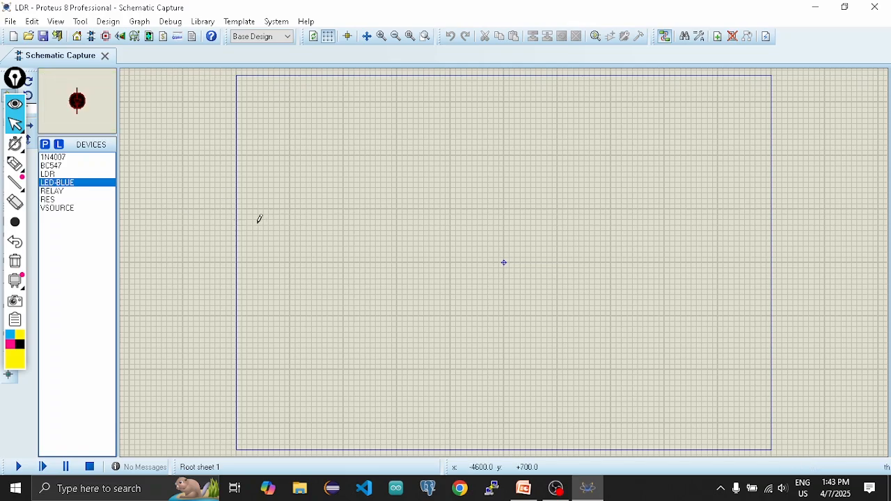
- Place the VSOURCE voltage source left of the sheet's centre and an LDR to its right
left_click(73, 208)
left_click(370, 244)
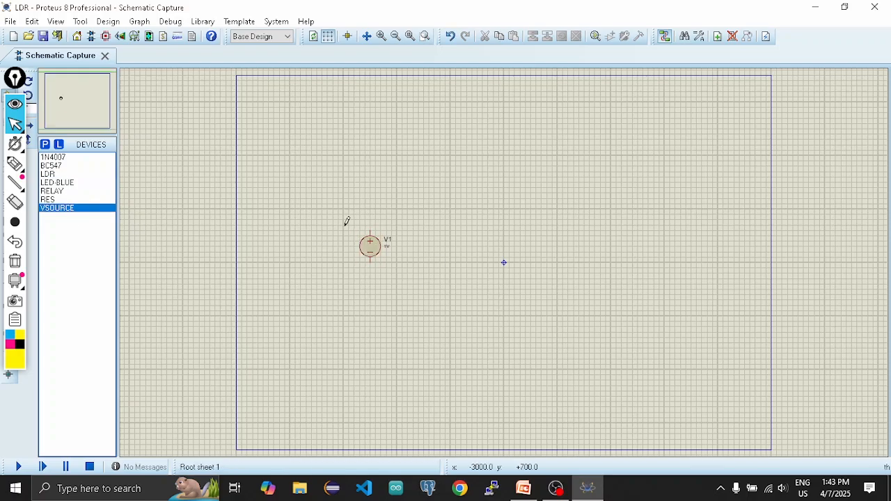
left_click(69, 167)
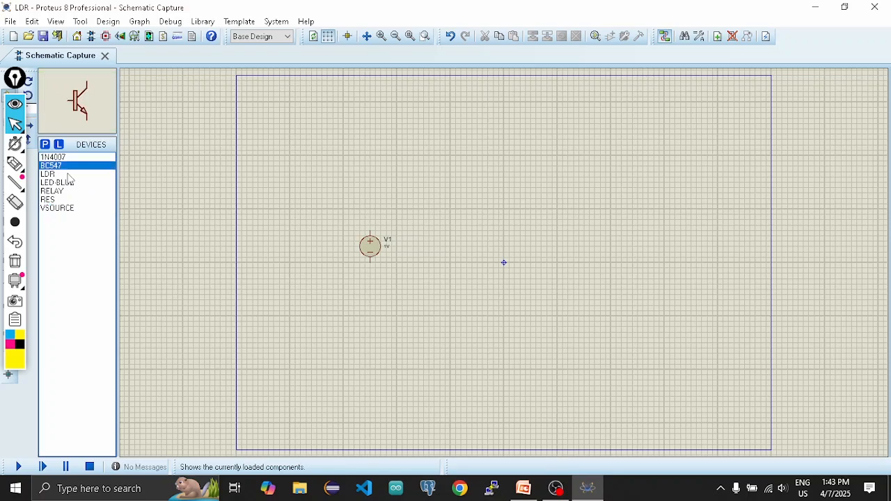
left_click(68, 174)
left_click(443, 244)
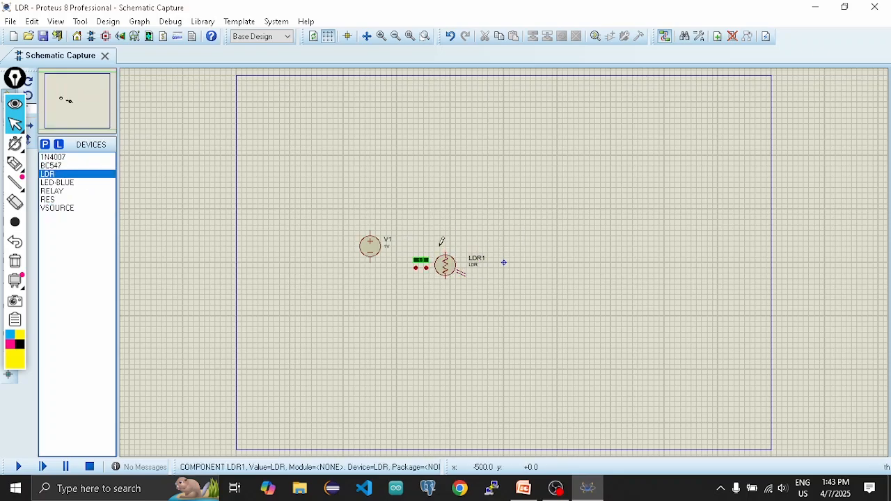
scroll(480, 246, "up", 2)
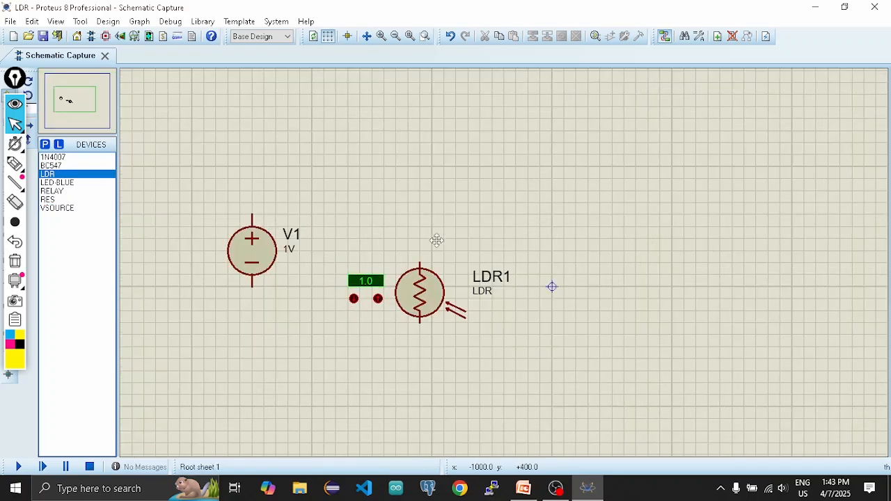
- Move the voltage source and LDR higher on the sheet, with the LDR about level with the source
left_click_drag(436, 240, 437, 151)
left_click_drag(324, 172, 541, 272)
left_click_drag(441, 226, 453, 178)
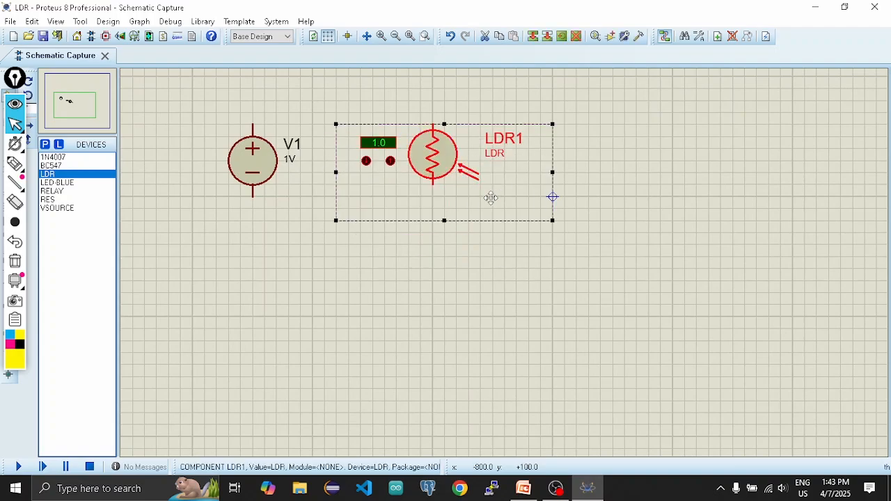
left_click(605, 246)
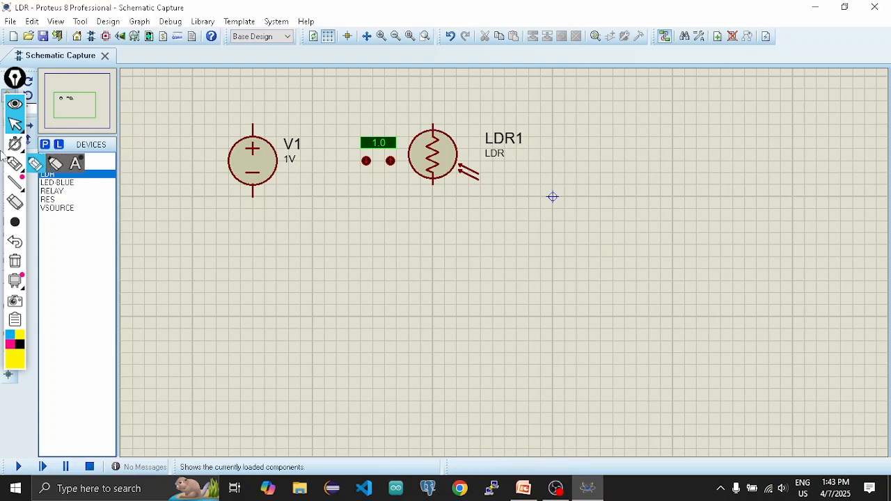
- Place a BC547 transistor below and right of the LDR, and wire the voltage source's positive pin to the LDR's upper pin
left_click(84, 239)
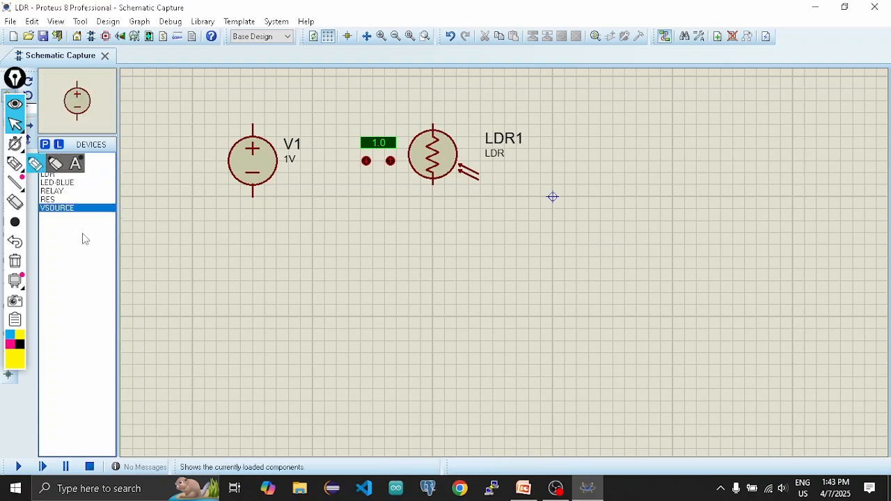
left_click(82, 183)
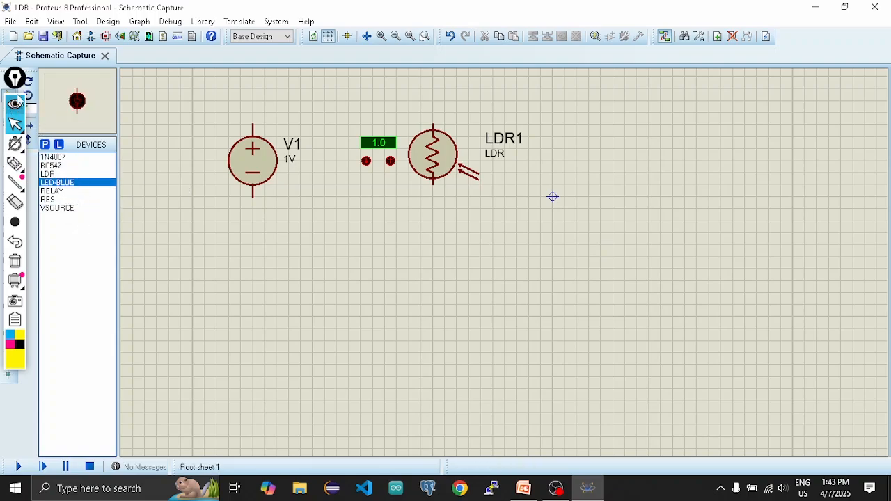
left_click(70, 165)
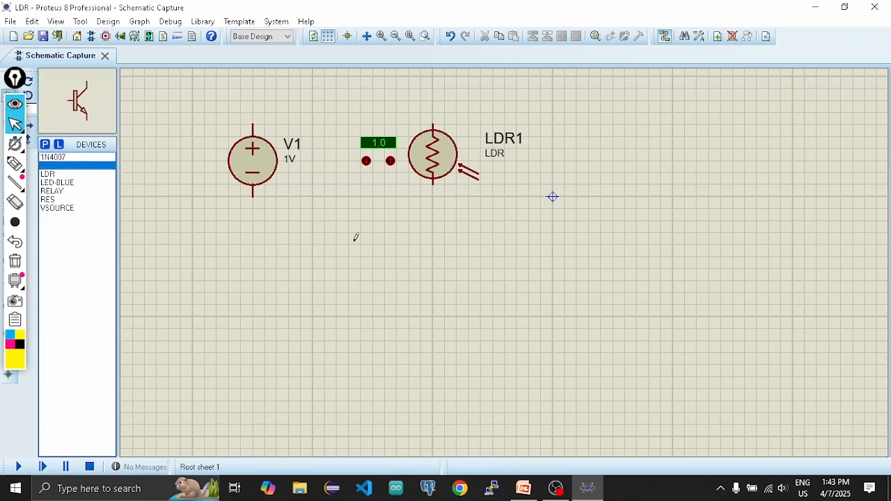
left_click(606, 233)
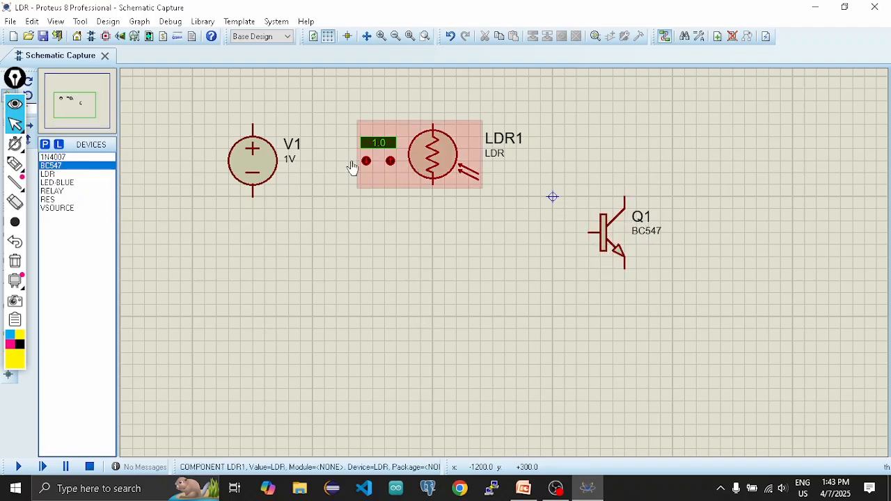
left_click(252, 124)
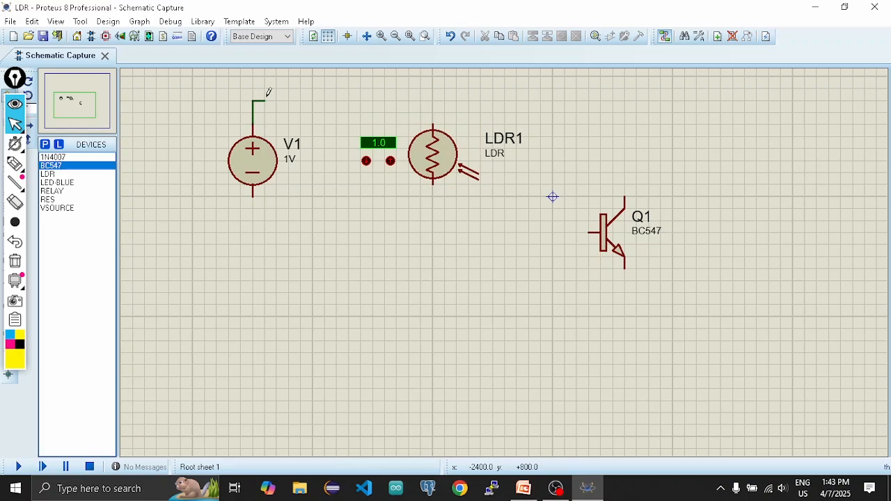
left_click(432, 120)
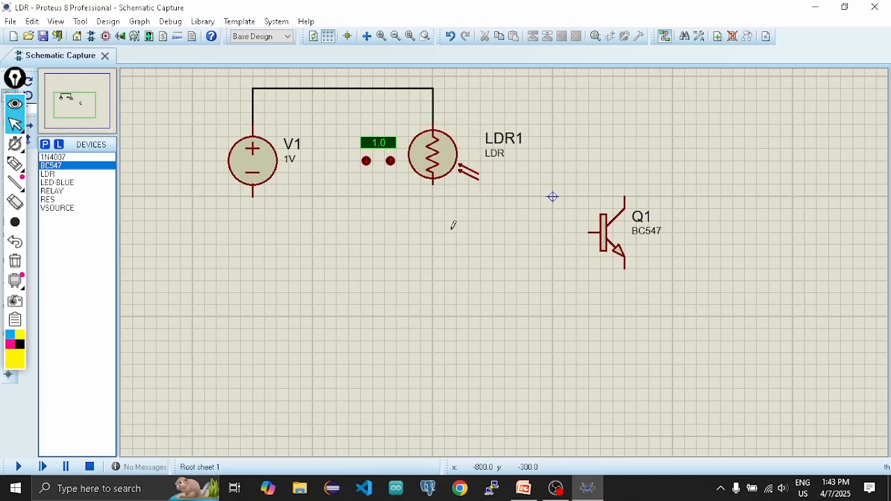
- Place a RES resistor horizontally between the LDR and the transistor, and wire its near end to the LDR's lower pin
left_click(80, 200)
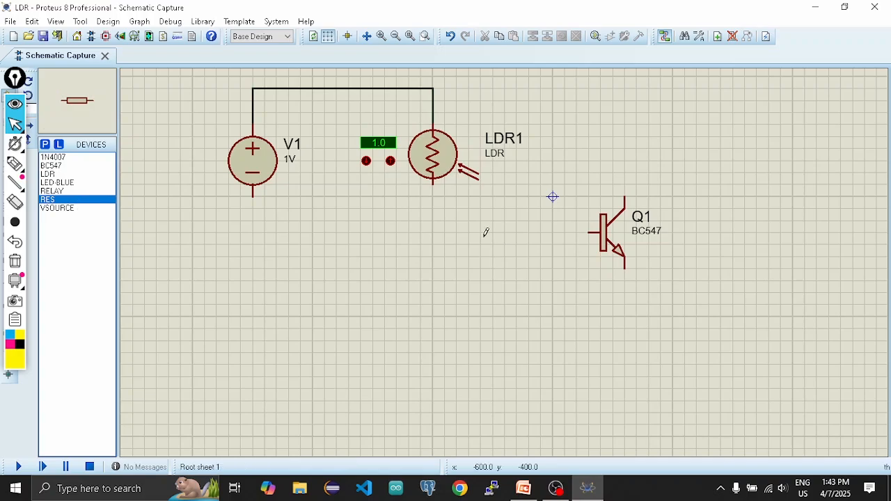
left_click(490, 229)
left_click(466, 229)
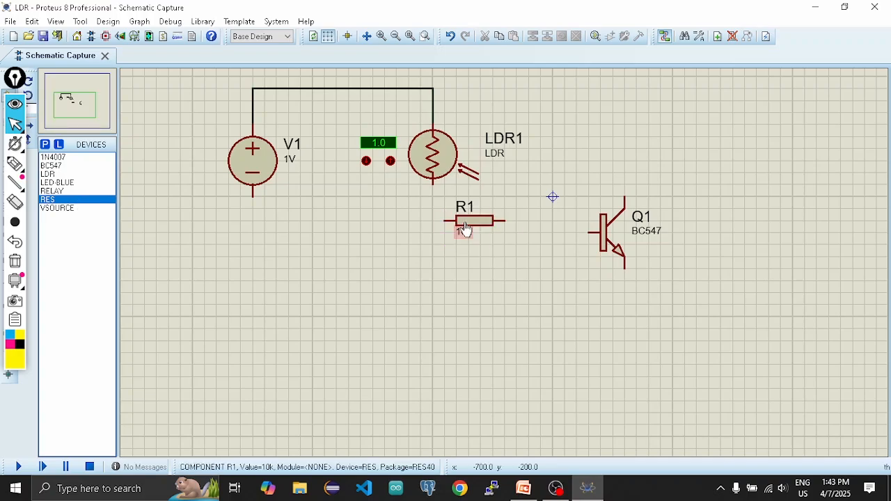
left_click(433, 182)
left_click(444, 220)
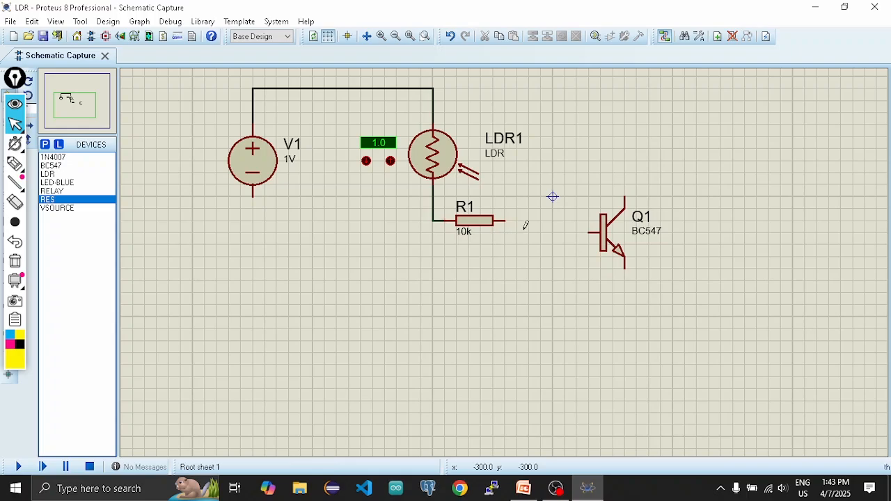
- Wire the resistor's free end to the BC547 base and raise the transistor until the connection runs straight
left_click(507, 221)
left_click(589, 232)
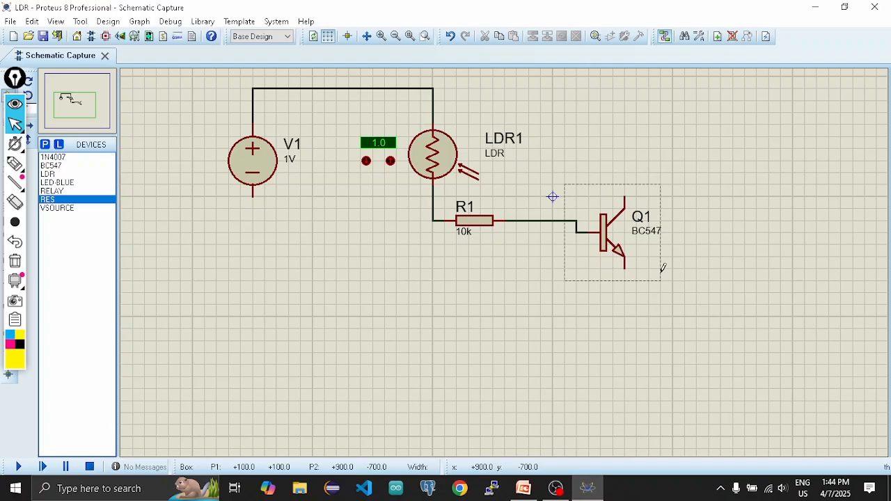
left_click(620, 218)
left_click_drag(620, 218, 620, 206)
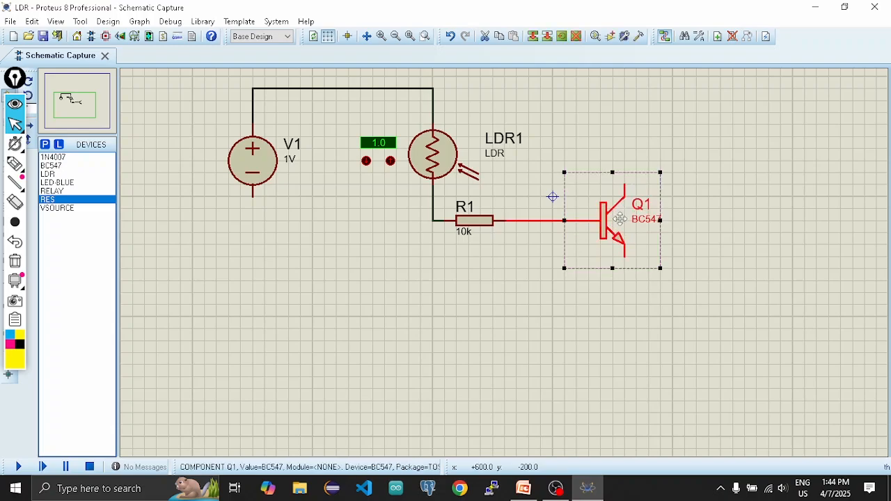
left_click(618, 301)
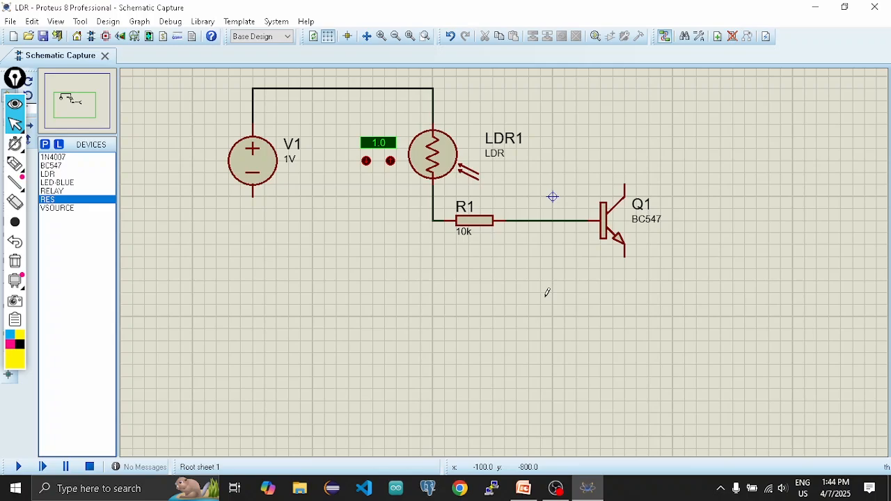
- Place a second resistor below the base wire, rotate it clockwise to stand vertically, and wire its upper end to the base wire
left_click(558, 304)
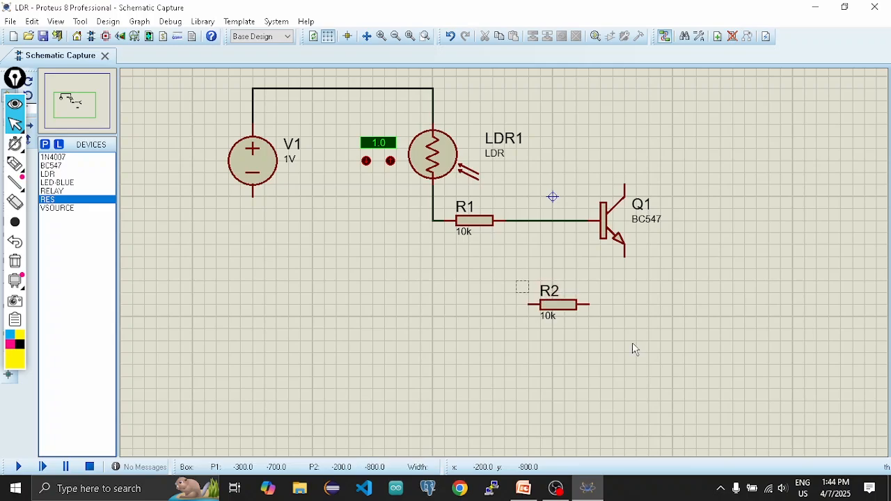
left_click_drag(517, 281, 632, 343)
right_click(558, 306)
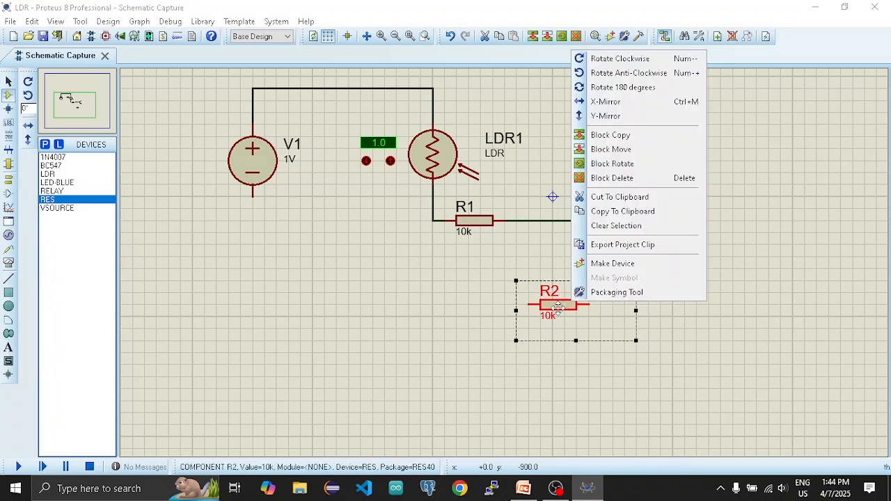
left_click(616, 64)
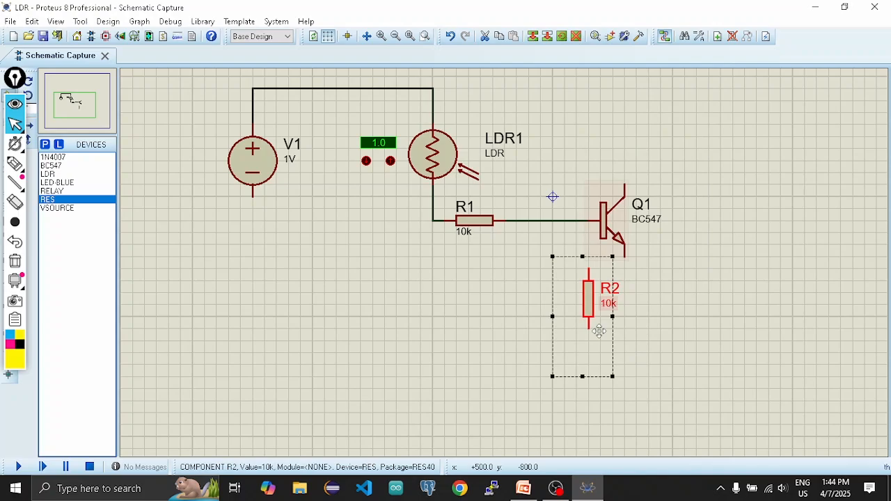
left_click_drag(598, 330, 563, 342)
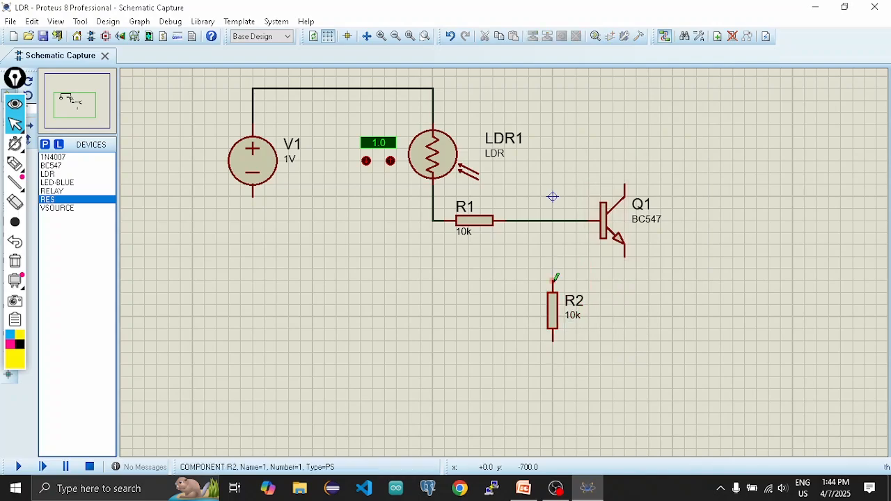
left_click(552, 279)
left_click(553, 221)
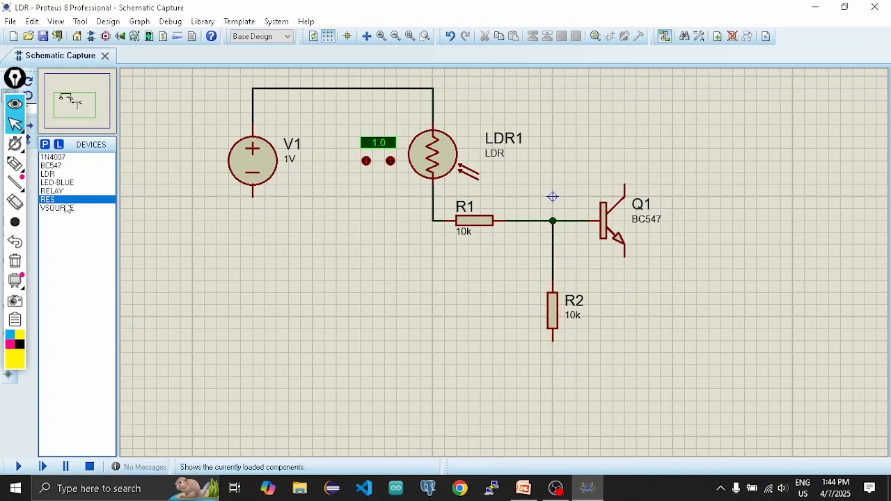
- Move the floating annotation palette to the opposite side of the screen to uncover the schematic mode tools
mouse_move(615, 86)
left_mouse_down()
mouse_move(666, 86)
mouse_move(698, 69)
left_mouse_up()
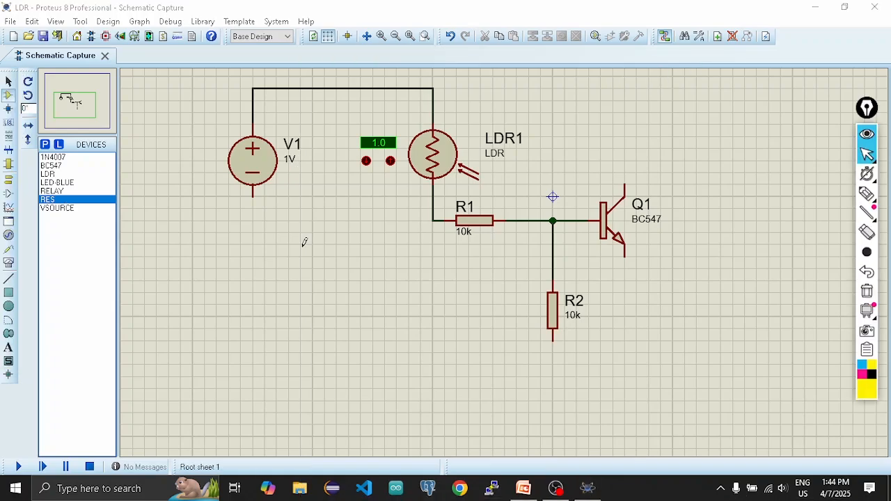
left_click(10, 153)
left_click(11, 164)
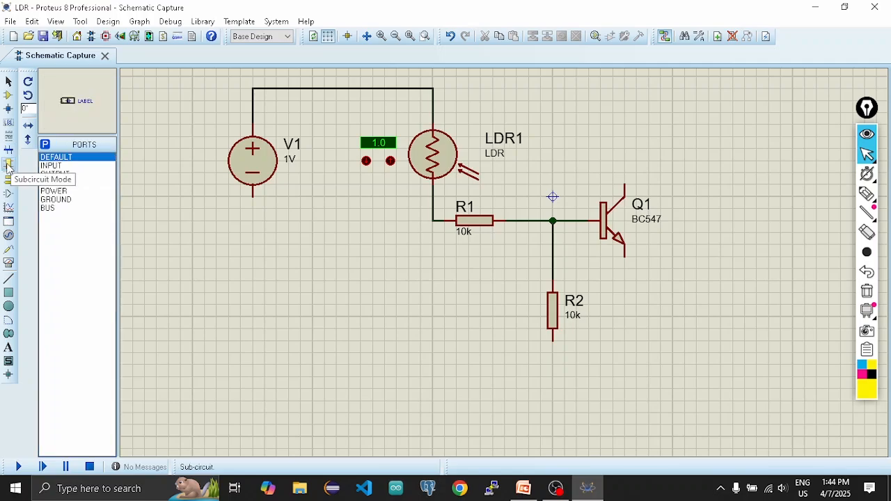
left_click(55, 199)
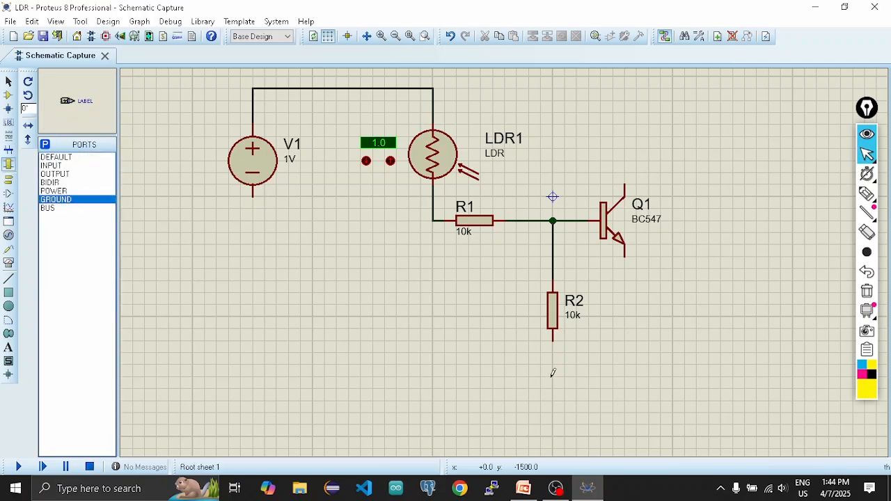
left_click(79, 203)
- Place a GROUND terminal under the vertical resistor and wire it to the resistor's lower end
left_click(9, 178)
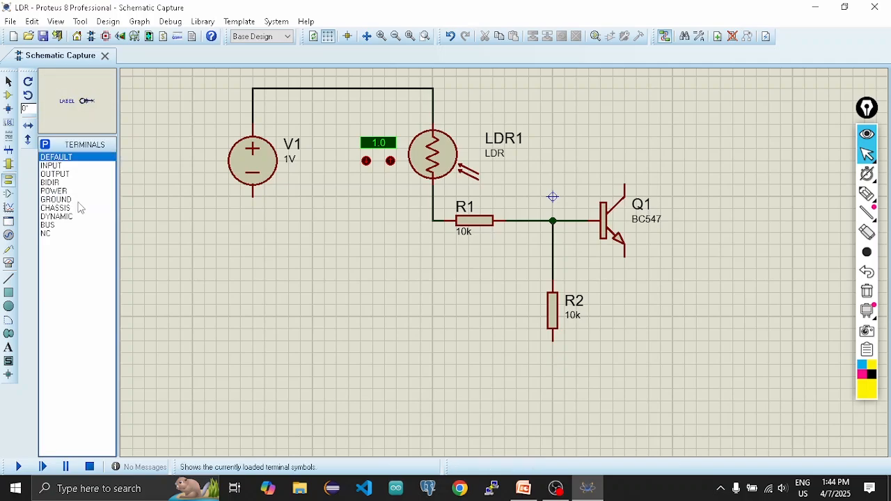
left_click(79, 199)
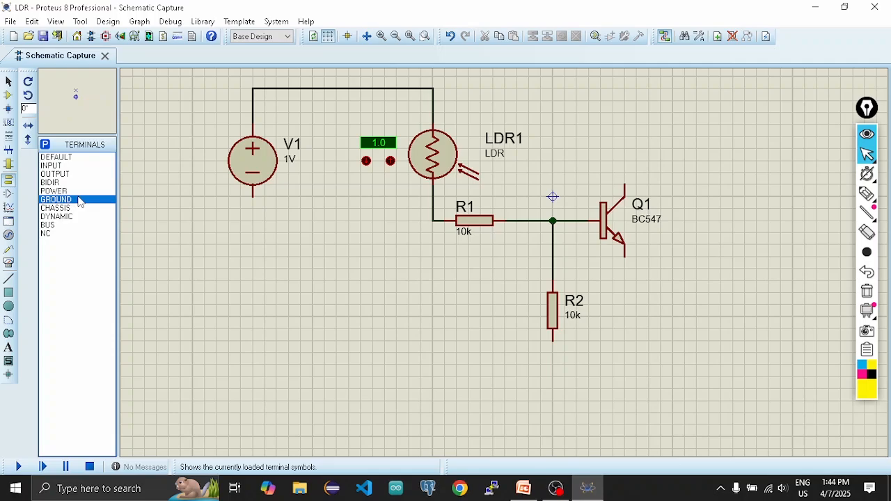
left_click(551, 379)
left_click(552, 348)
left_click(556, 364)
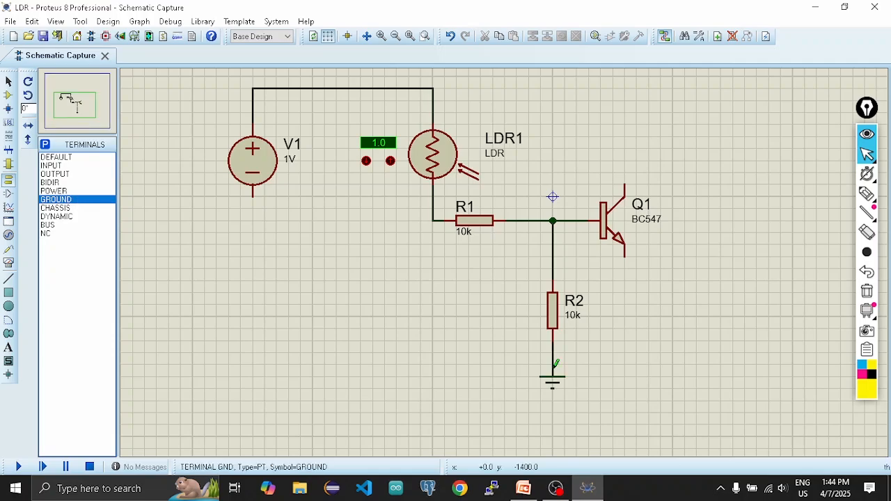
- Place another GROUND terminal under the voltage source and wire it to the source's negative pin
left_click(252, 223)
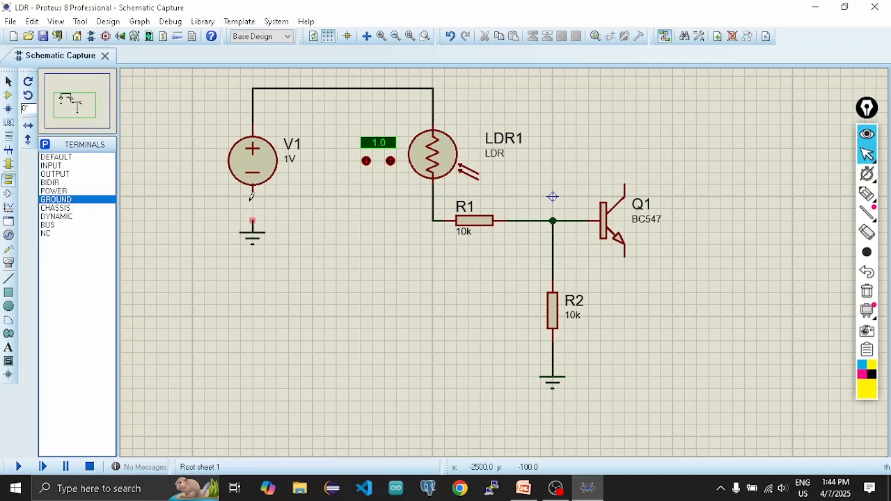
left_click(252, 197)
left_click(252, 221)
- Circle the vertical resistor and the transistor's base wire with the yellow annotation pen, and erase both marks
left_click(867, 194)
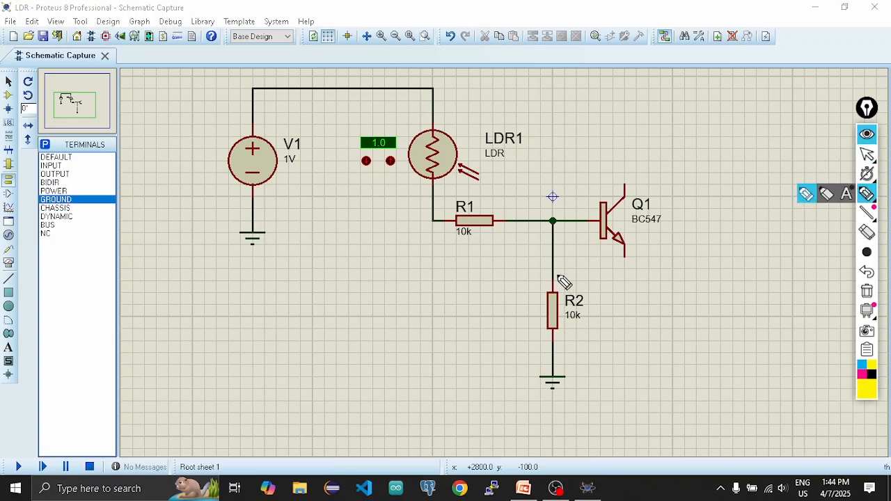
left_click_drag(558, 277, 550, 295)
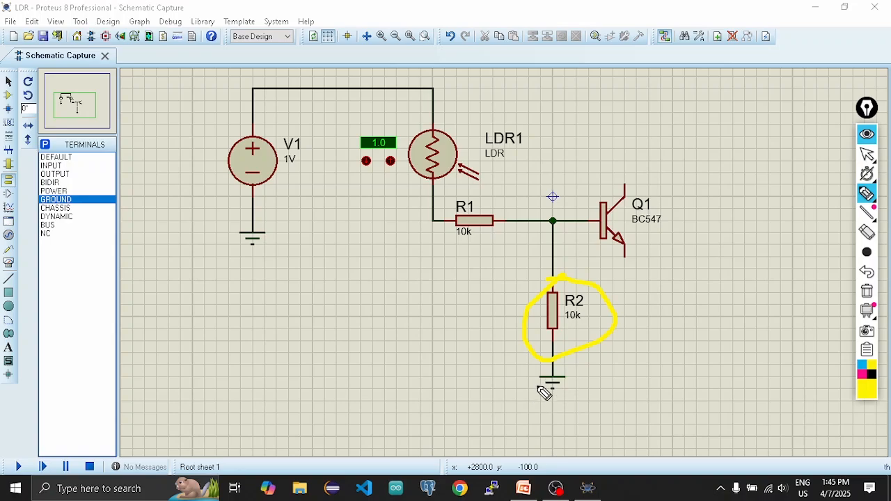
mouse_move(583, 217)
left_mouse_down()
mouse_move(576, 243)
mouse_move(593, 230)
mouse_move(586, 209)
left_mouse_up()
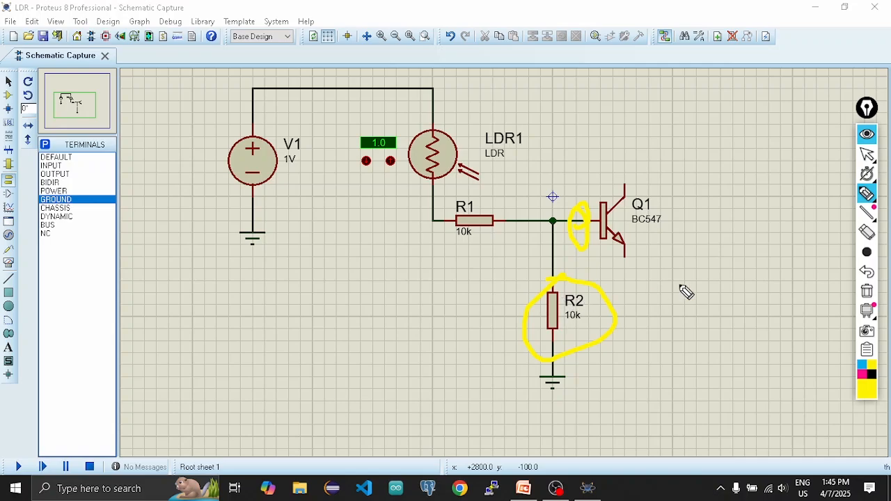
left_click(866, 231)
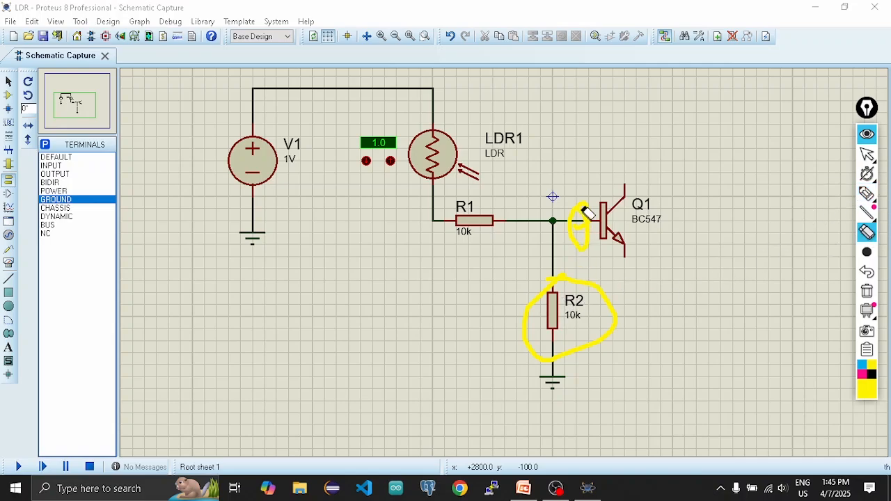
left_click(587, 215)
left_click(585, 323)
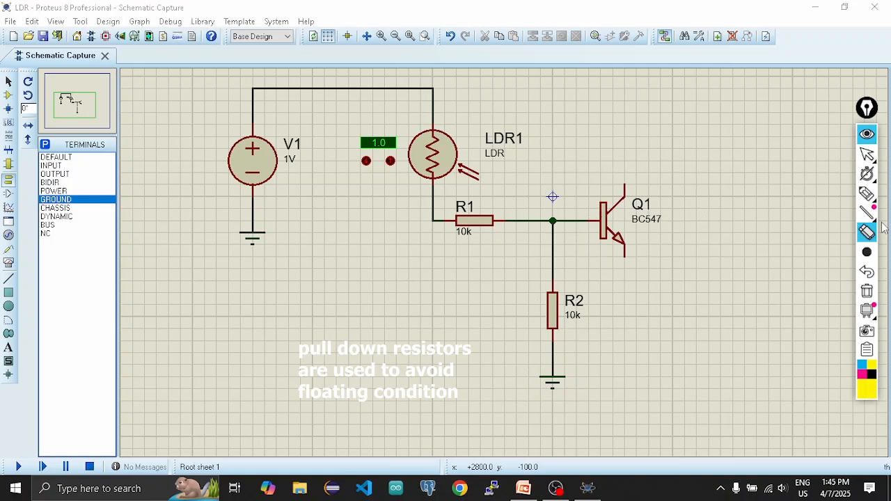
- Outline the pull-down resistor R2 in yellow once more, erase the outline and return to the normal pointer
left_click(866, 194)
mouse_move(534, 311)
left_mouse_down()
mouse_move(596, 342)
mouse_move(532, 306)
left_mouse_up()
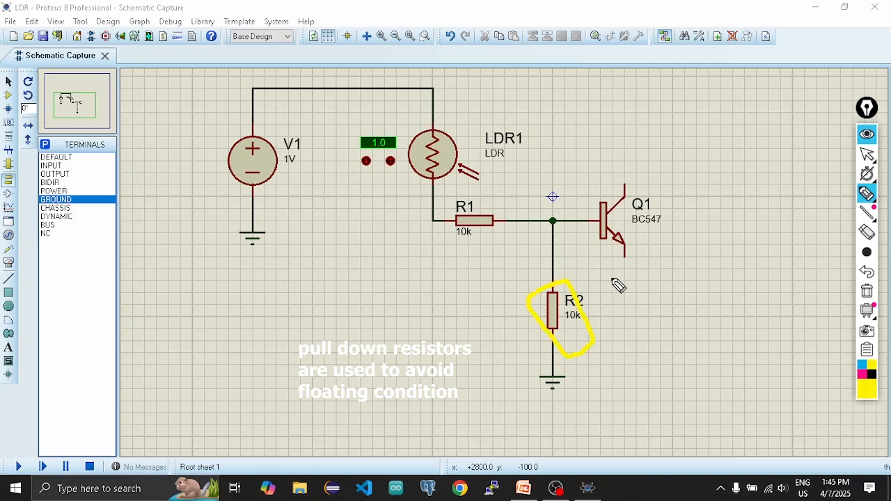
left_click(867, 231)
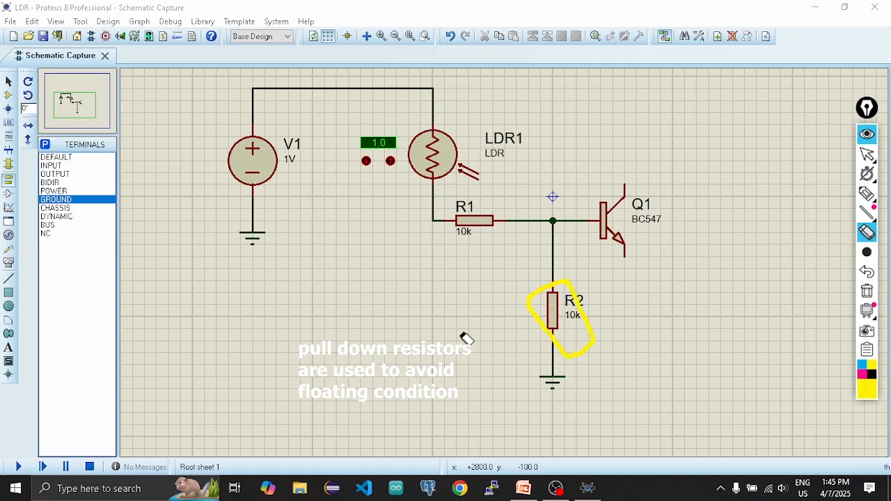
left_click_drag(506, 323, 567, 316)
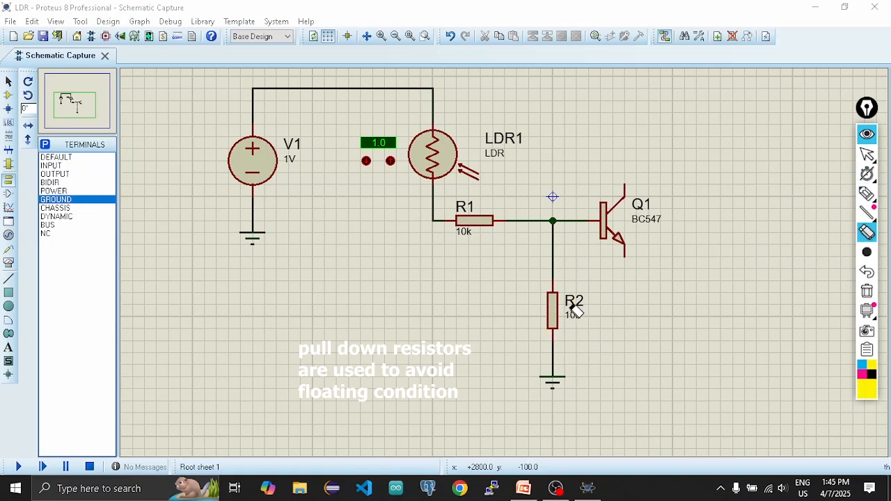
left_click(866, 153)
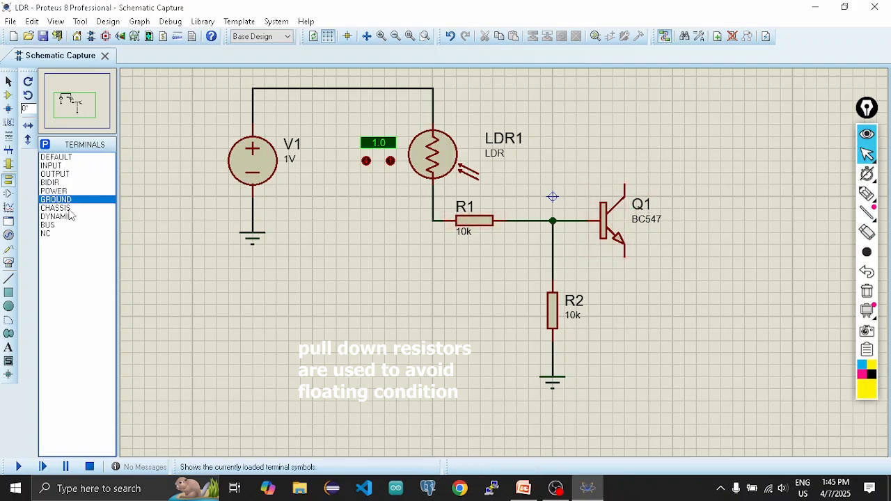
- Place a GROUND terminal below the BC547 transistor and wire it to the transistor's emitter
left_click(649, 304)
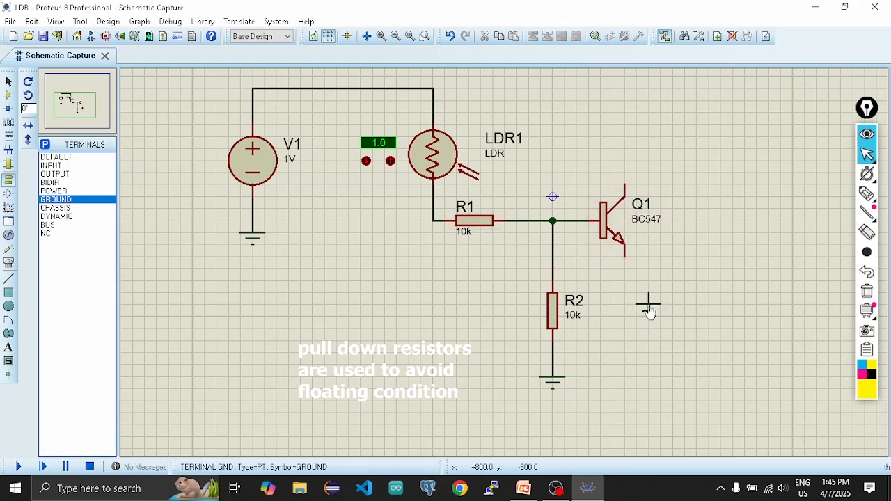
left_click(621, 255)
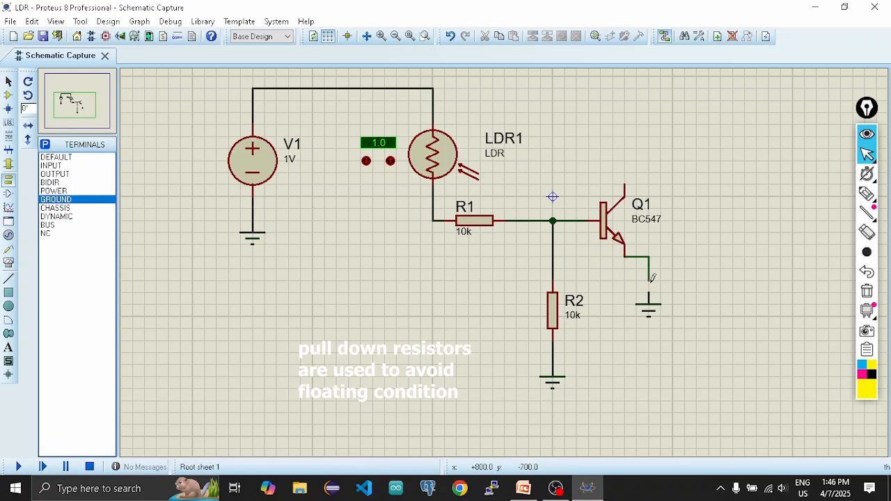
left_click(649, 295)
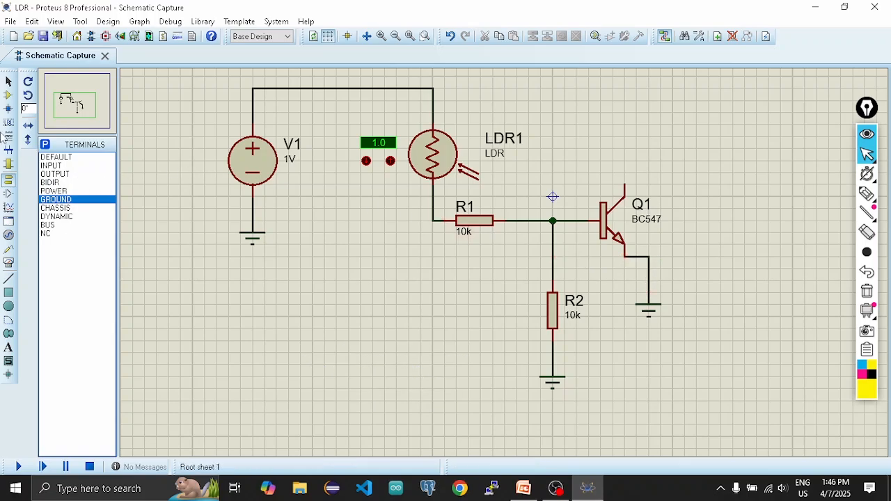
- Place a RELAY beside the transistor and wire its coil between the positive supply wire and the transistor's collector
left_click(8, 95)
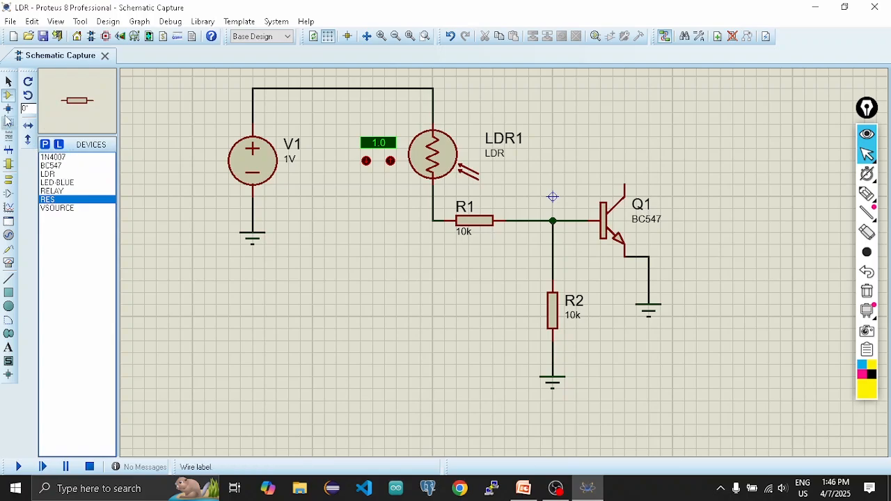
left_click(73, 192)
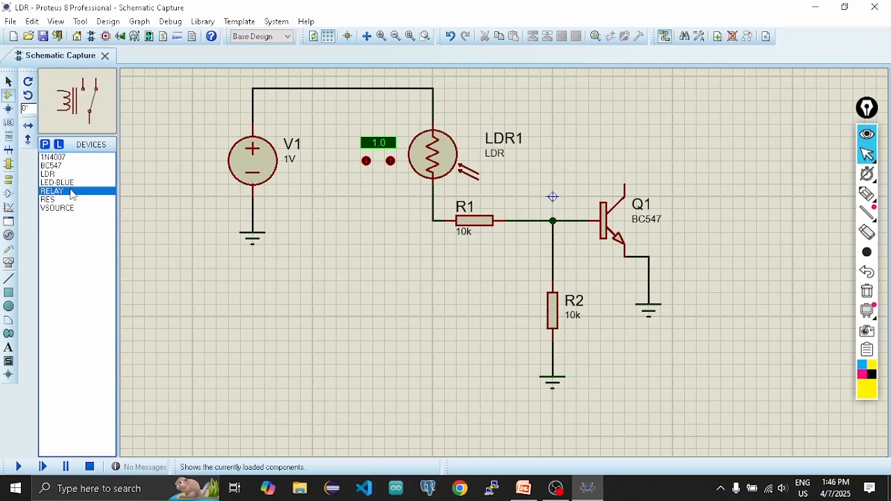
left_click(721, 145)
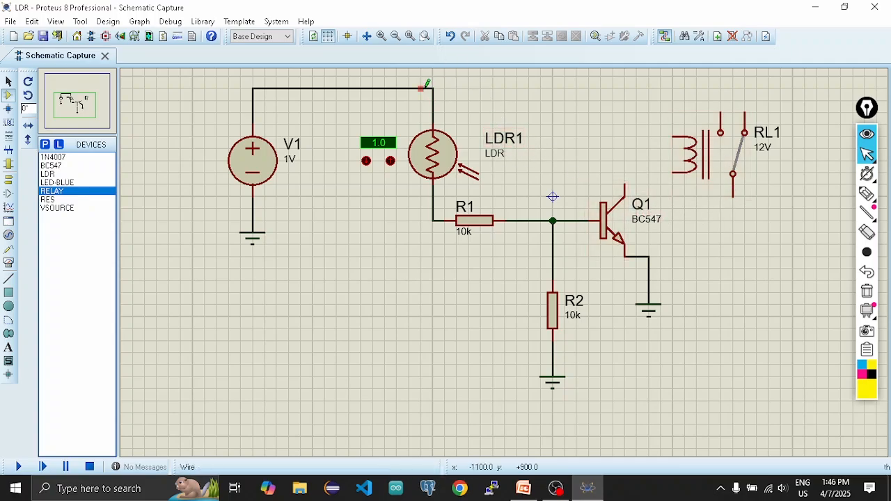
left_click(431, 87)
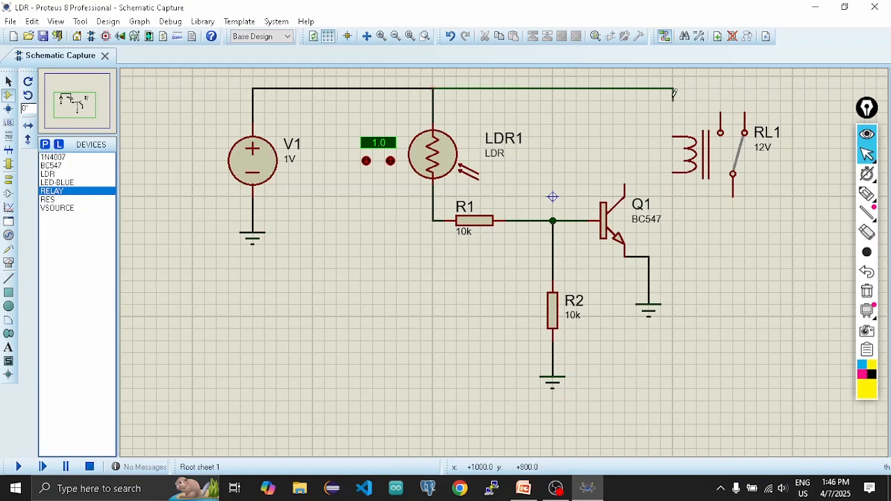
left_click(673, 136)
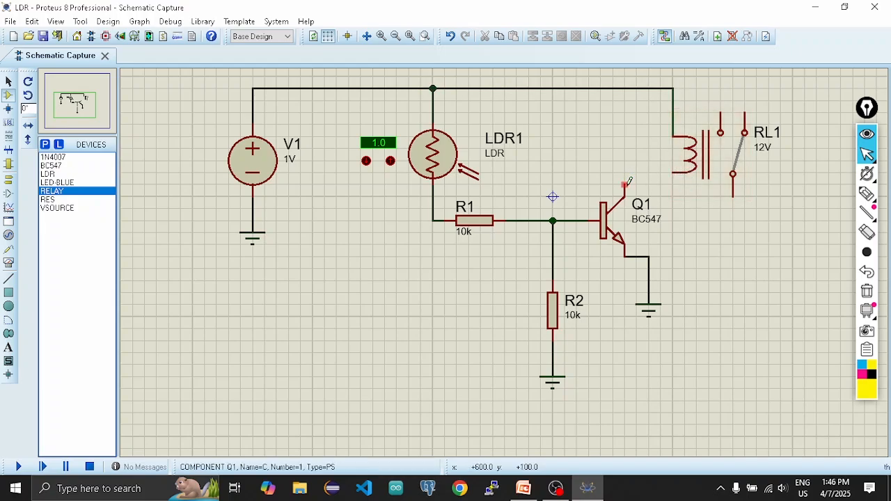
left_click(625, 183)
left_click(696, 172)
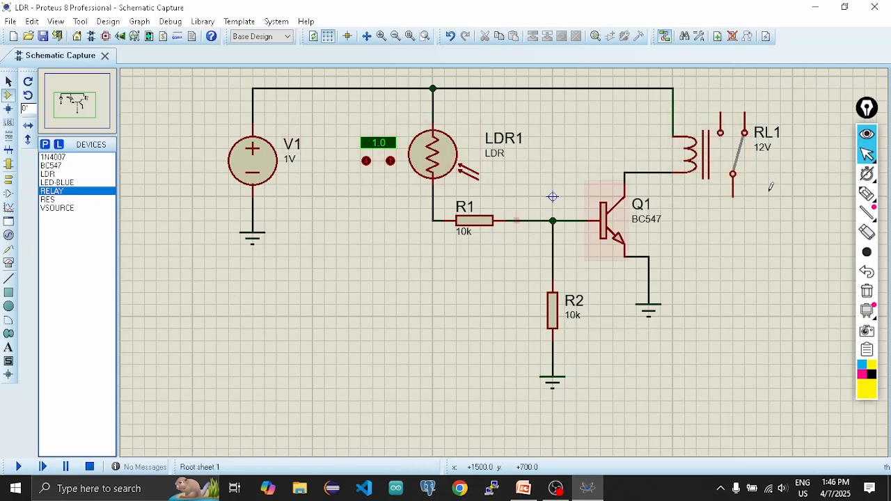
- Place a LED-BLUE above the relay, rotate it anti-clockwise to lie horizontally, and move it up clear of the relay contacts
left_click_drag(776, 268, 654, 330)
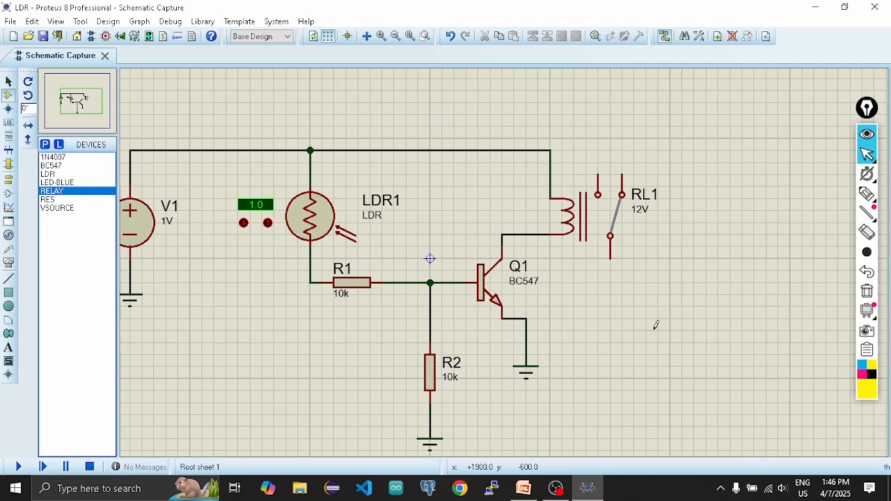
left_click(67, 183)
left_click(644, 124)
left_click(646, 126)
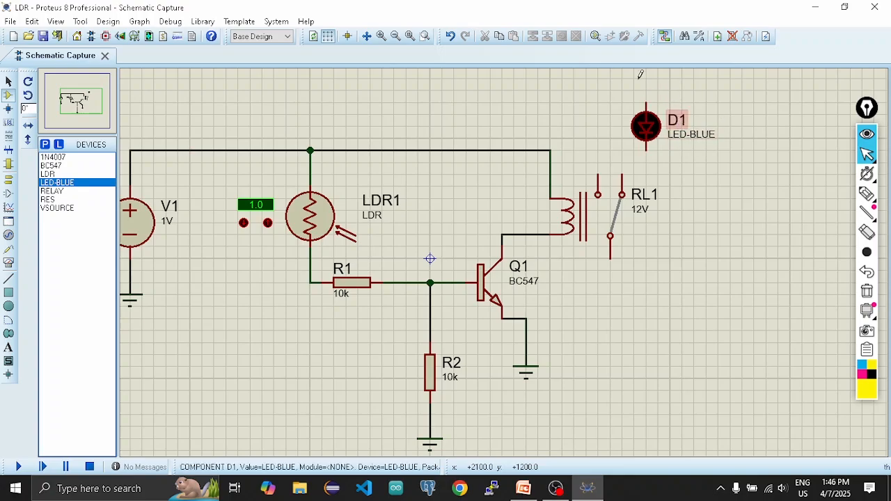
right_click(673, 123)
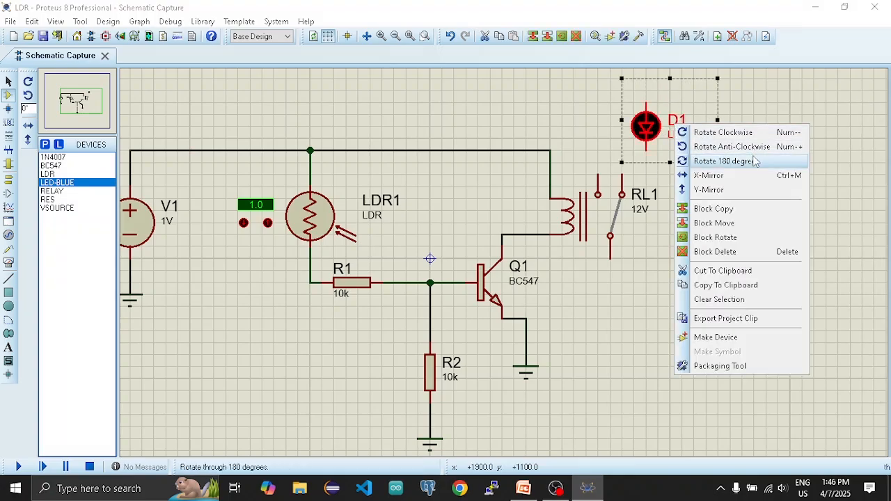
left_click(759, 147)
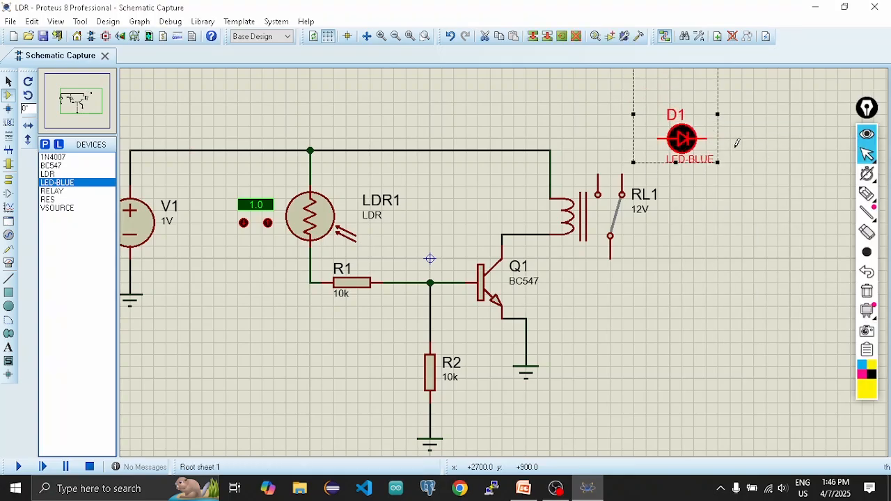
left_click_drag(691, 143, 666, 107)
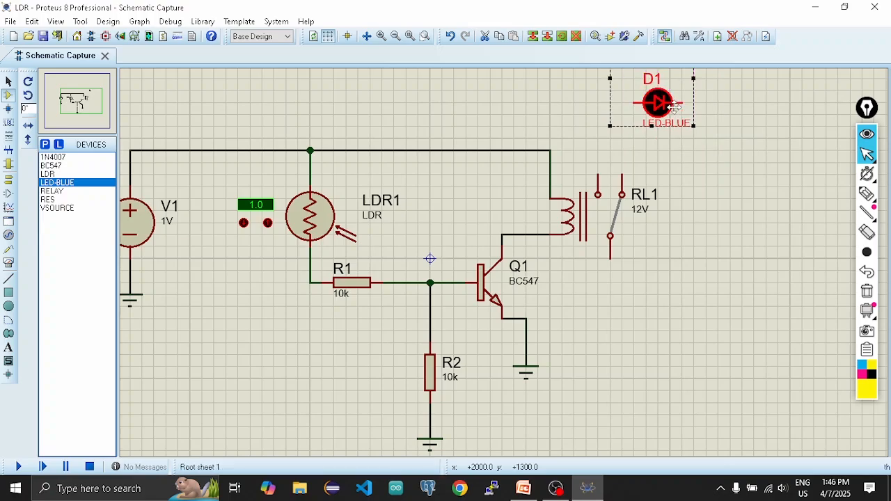
left_click(698, 168)
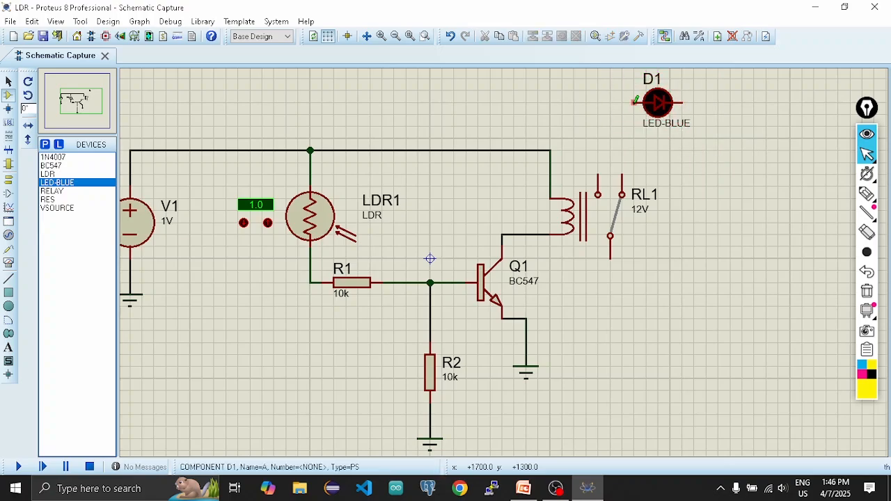
- Wire the LED's anode to the relay's open upper contact and its cathode to a new GROUND terminal
left_click(628, 102)
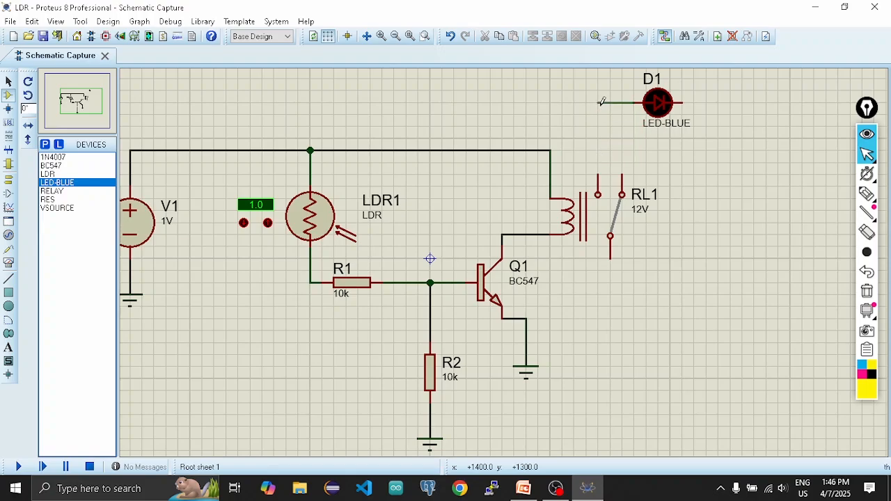
left_click(599, 171)
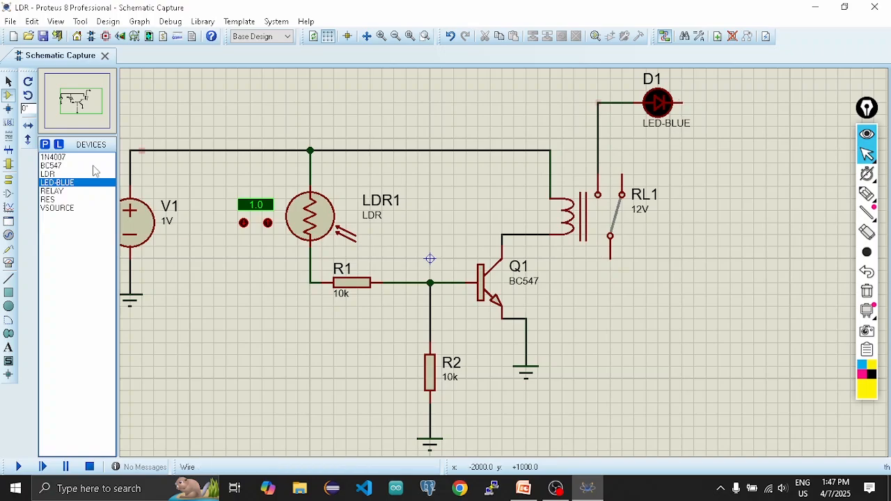
left_click(9, 181)
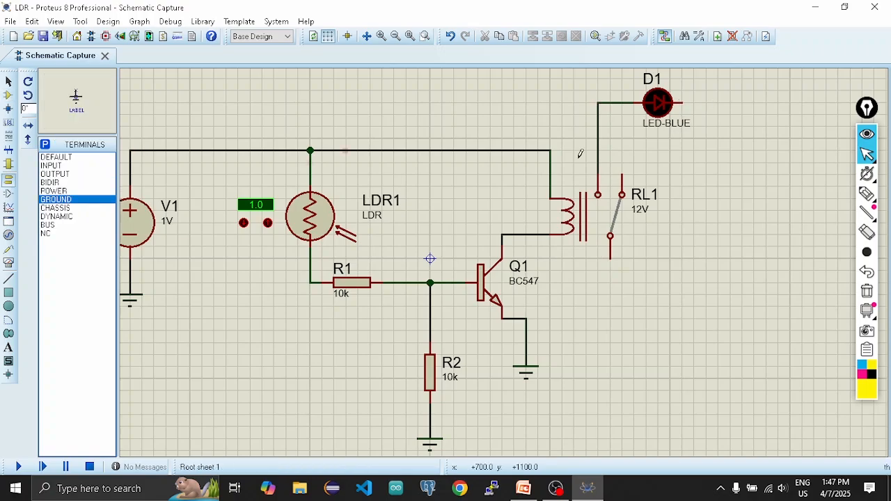
left_click(777, 148)
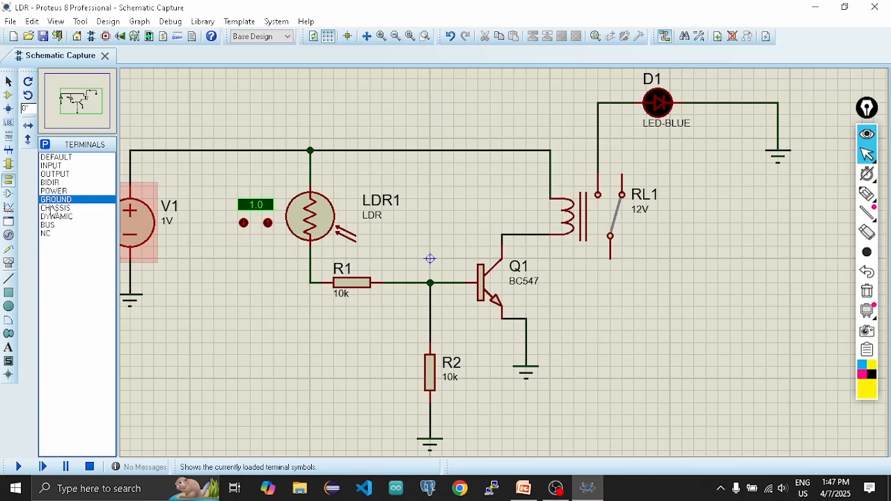
- Place a second VSOURCE below the relay and wire its positive pin to the relay's common contact
left_click(8, 95)
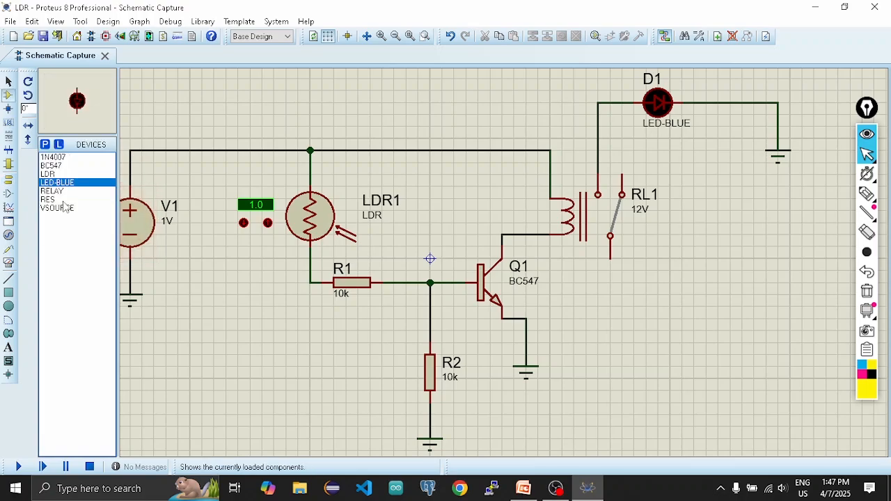
left_click(63, 208)
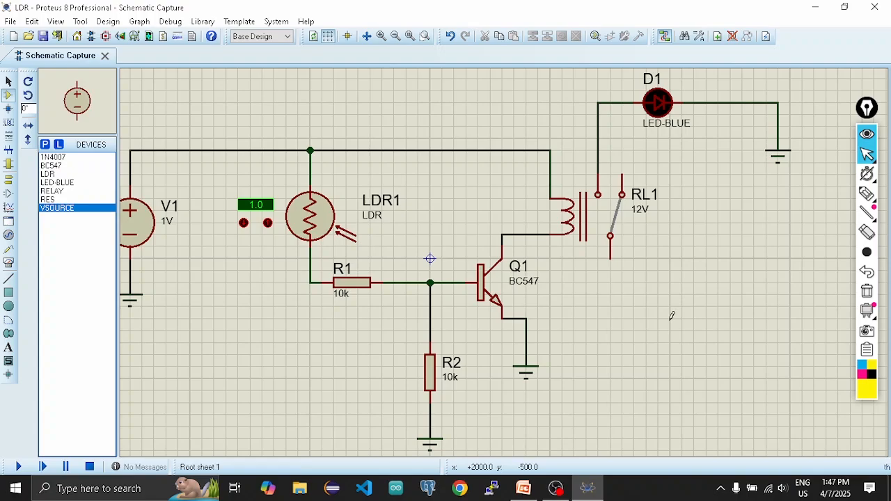
left_click(729, 341)
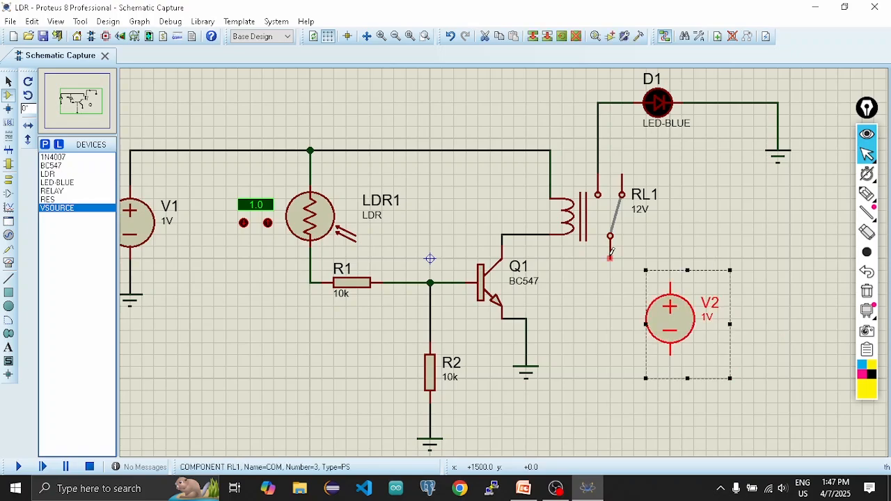
left_click(660, 236)
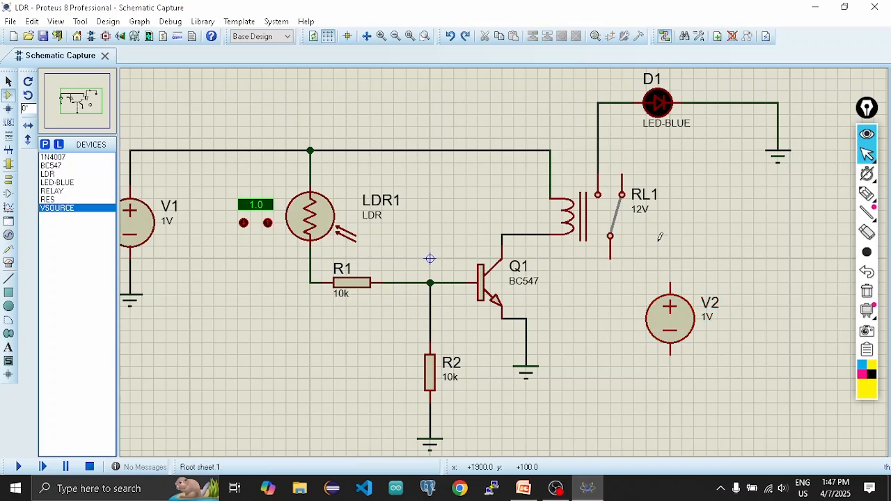
left_click(669, 284)
left_click(610, 257)
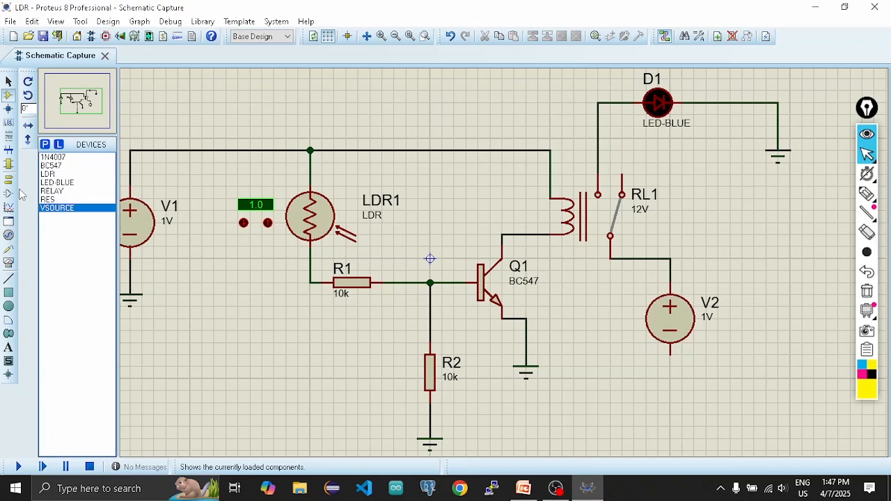
- Place a GROUND terminal below the second voltage source and wire it to the source's negative pin
left_click(8, 178)
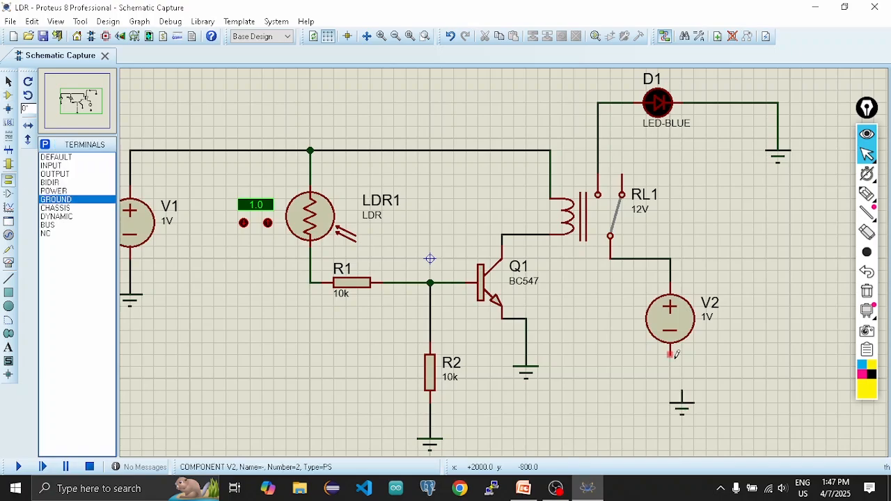
left_click(670, 353)
left_click(682, 392)
- Place a 1N4007 diode between the LDR and the relay coil, rotate it 180 degrees and shift it toward the LDR
left_click(9, 94)
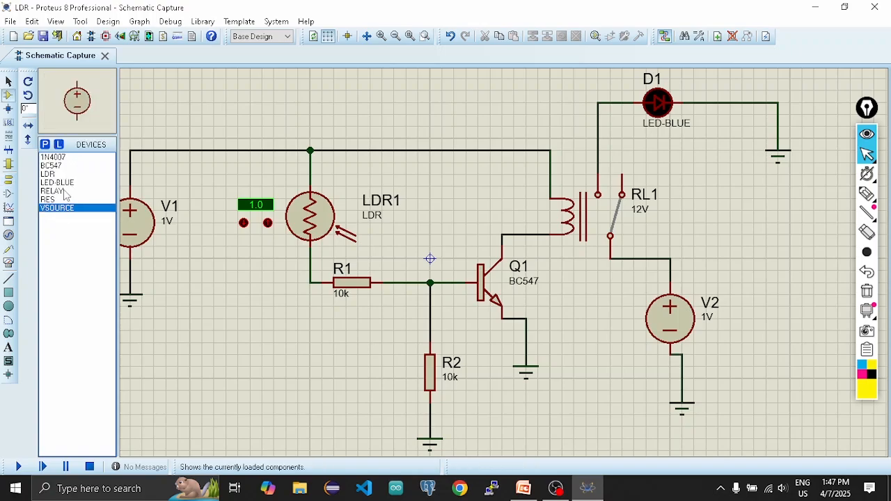
left_click(53, 157)
left_click(473, 186)
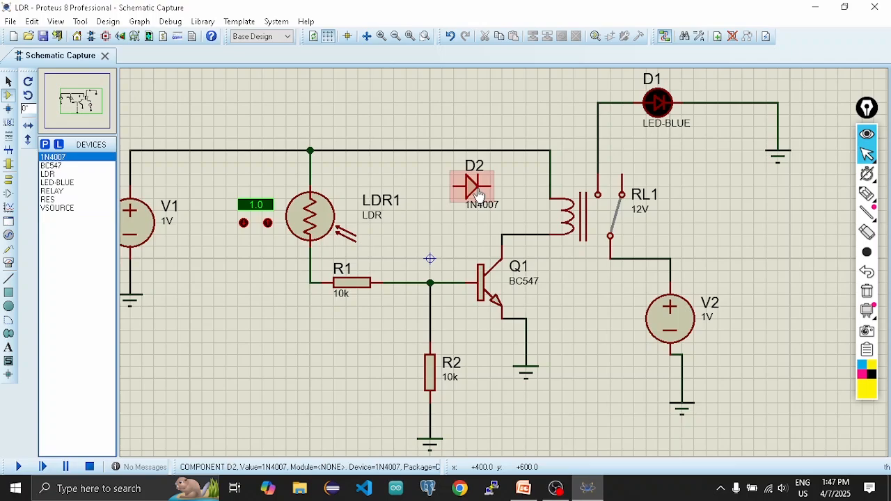
right_click(479, 195)
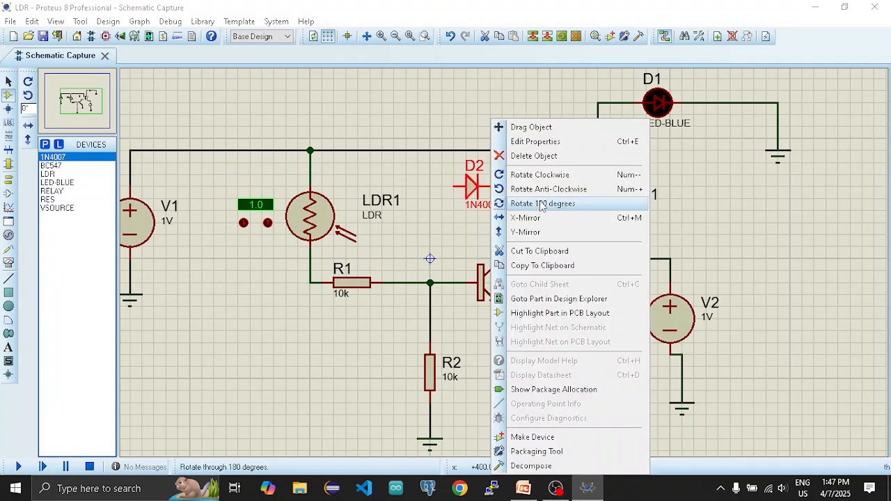
left_click(542, 203)
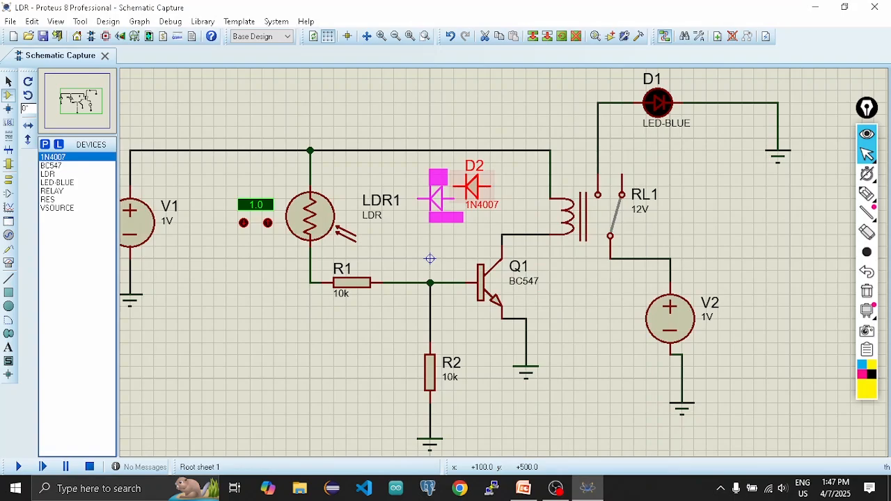
left_click(437, 207)
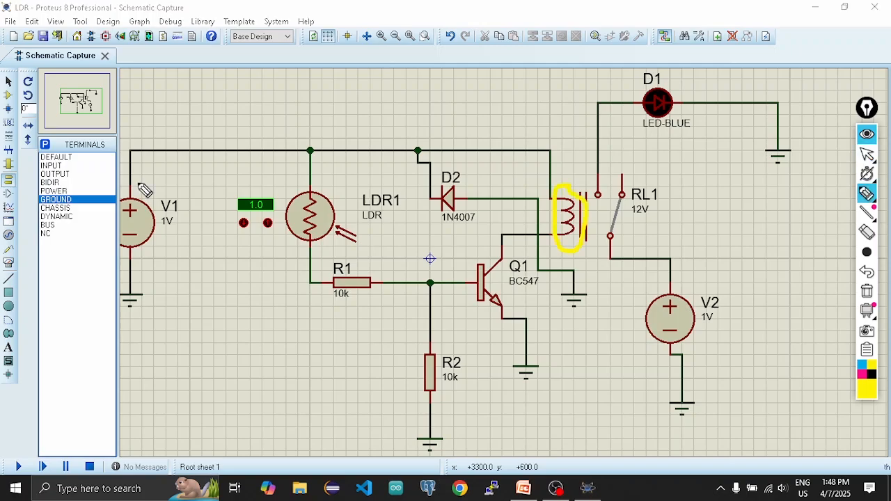
- Trace the current path from V1 through the relay coil and transistor to ground in yellow, and erase the marks
mouse_move(135, 164)
left_mouse_down()
mouse_move(332, 144)
mouse_move(521, 238)
mouse_move(529, 373)
left_mouse_up()
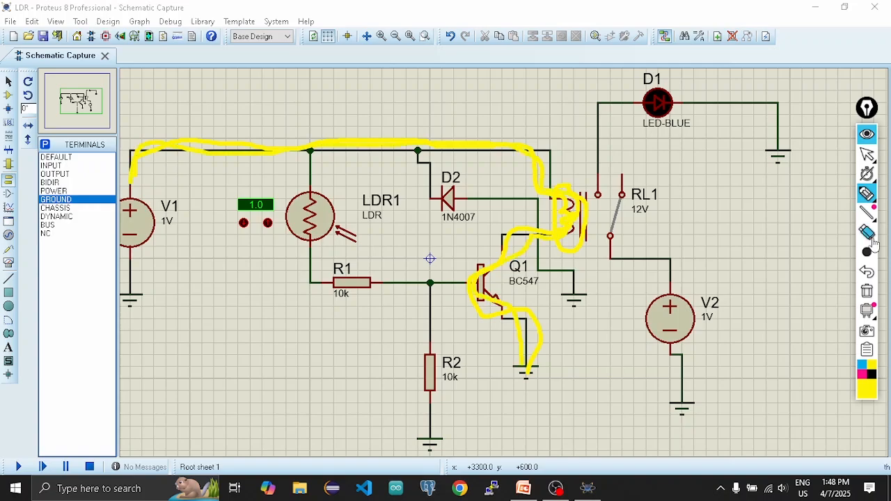
left_click(867, 233)
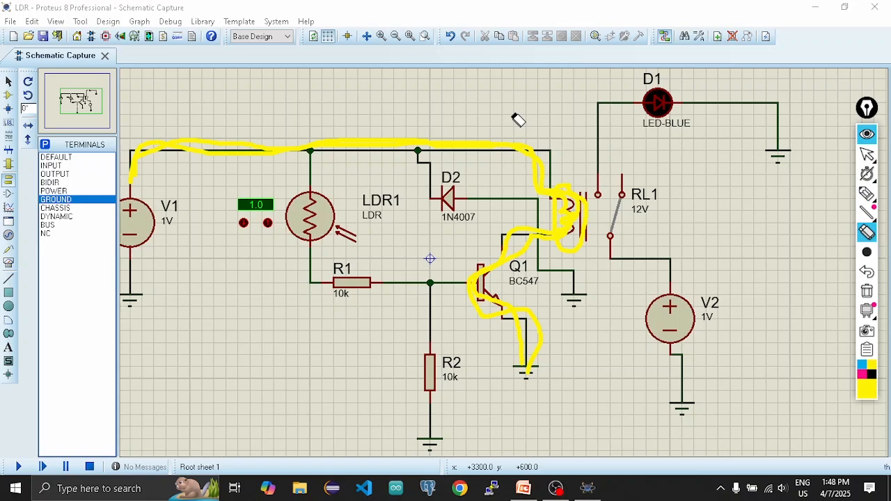
left_click_drag(518, 120, 581, 201)
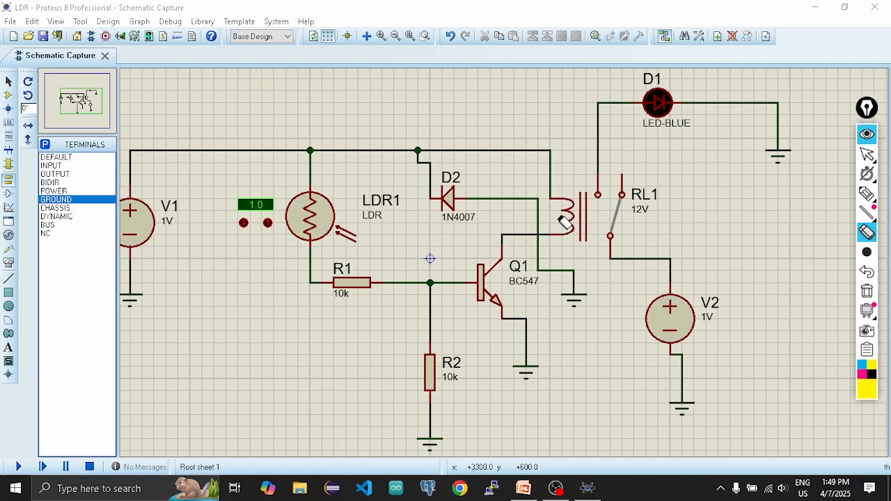
- Mark Q1's collector and the relay coil in yellow, then draw arrows for current entering the coil and flowing back toward D2
left_click(866, 194)
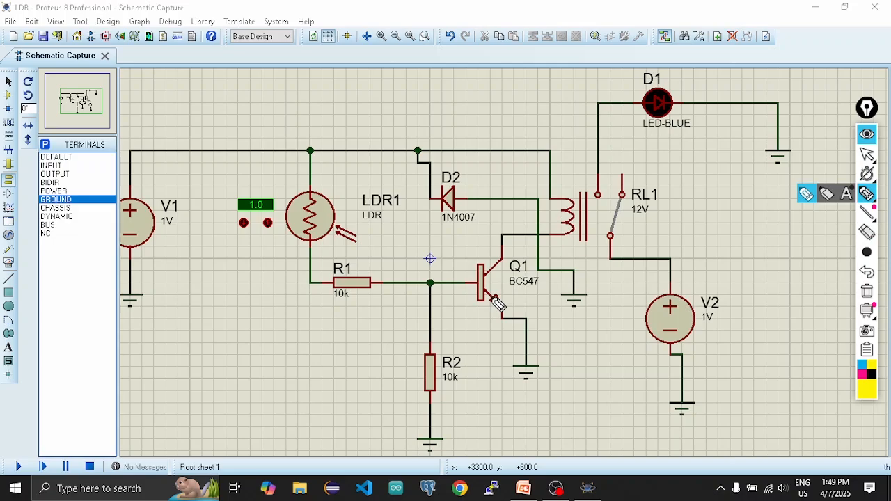
left_click_drag(498, 277, 487, 243)
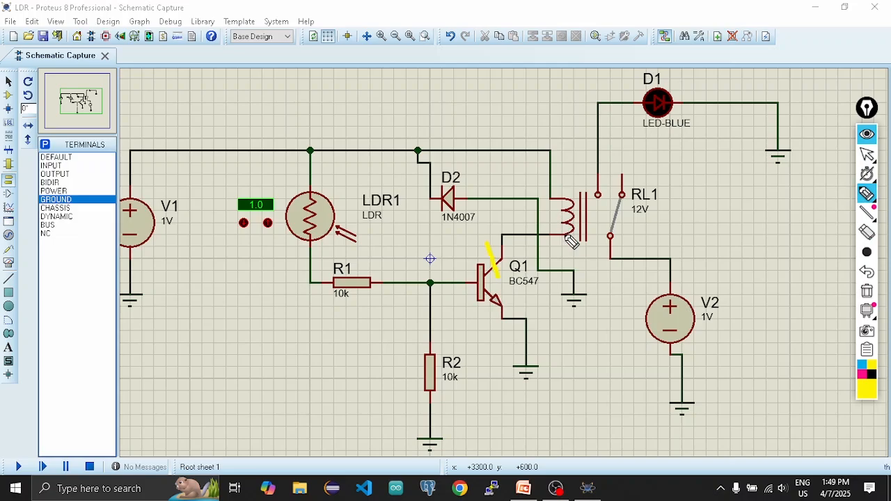
left_click_drag(564, 231, 568, 221)
mouse_move(407, 113)
left_mouse_down()
mouse_move(562, 169)
mouse_move(579, 155)
left_mouse_up()
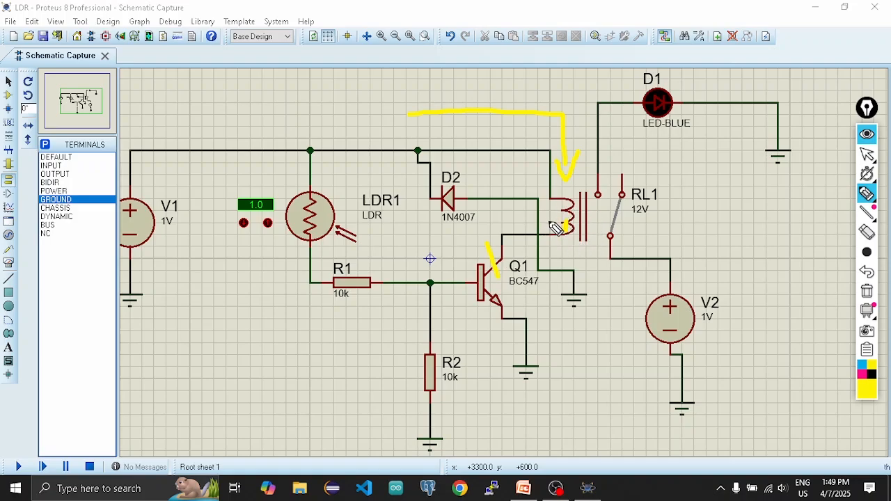
mouse_move(543, 201)
left_mouse_down()
mouse_move(531, 156)
mouse_move(457, 161)
mouse_move(479, 178)
left_mouse_up()
mouse_move(571, 231)
left_mouse_down()
mouse_move(536, 167)
mouse_move(533, 188)
left_mouse_up()
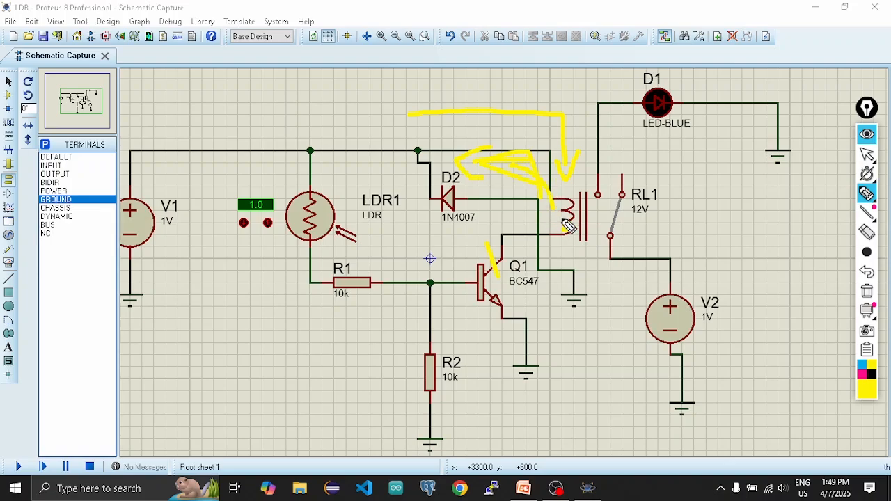
- Trace the back current from the relay coil to LDR1 and R1, circle LDR1 and Q1, and erase all yellow marks
mouse_move(569, 225)
left_mouse_down()
mouse_move(555, 157)
mouse_move(344, 147)
mouse_move(303, 176)
mouse_move(330, 206)
mouse_move(326, 268)
left_mouse_up()
left_click(371, 237)
left_click_drag(418, 255, 413, 300)
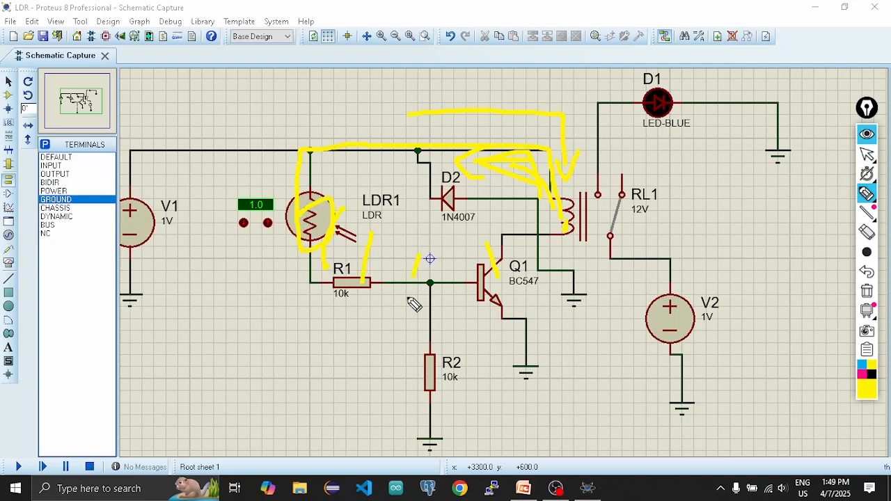
mouse_move(511, 238)
left_mouse_down()
mouse_move(463, 342)
mouse_move(503, 307)
left_mouse_up()
mouse_move(303, 245)
left_mouse_down()
mouse_move(316, 259)
mouse_move(345, 221)
left_mouse_up()
left_click(871, 214)
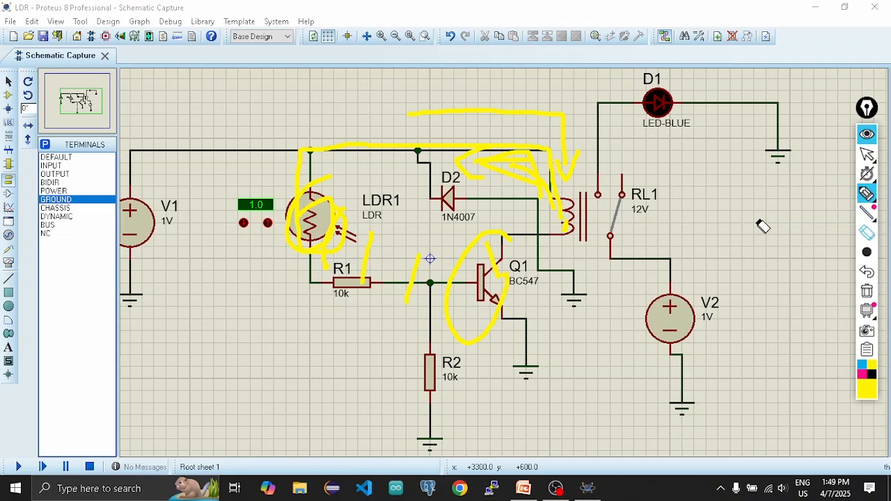
left_click(866, 232)
mouse_move(527, 238)
left_mouse_down()
mouse_move(384, 200)
mouse_move(392, 255)
mouse_move(545, 176)
mouse_move(547, 209)
left_mouse_up()
mouse_move(405, 276)
left_mouse_down()
mouse_move(550, 254)
mouse_move(592, 221)
left_mouse_up()
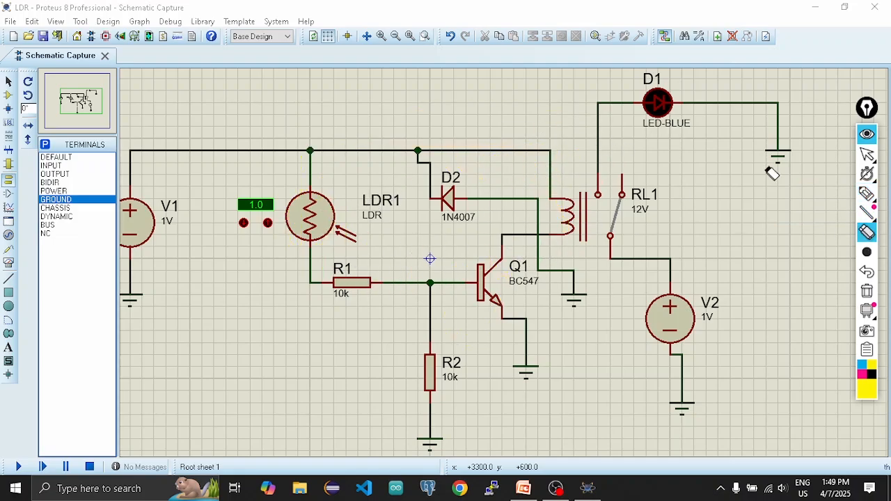
- Trace the path from the relay coil along the supply wire to D2's cathode in yellow, and erase the trace
left_click(866, 194)
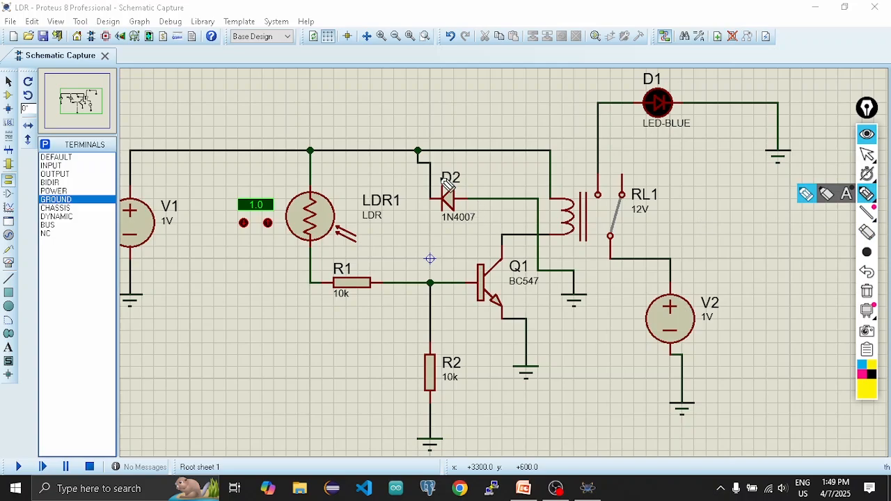
mouse_move(540, 235)
left_mouse_down()
mouse_move(572, 230)
mouse_move(576, 212)
mouse_move(550, 202)
mouse_move(554, 170)
mouse_move(534, 154)
mouse_move(423, 154)
left_mouse_up()
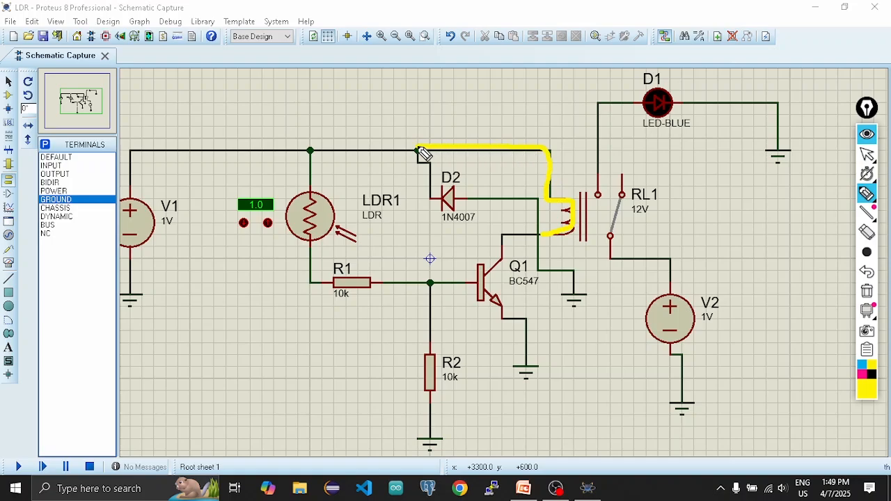
mouse_move(423, 154)
left_mouse_down()
mouse_move(436, 174)
mouse_move(436, 206)
left_mouse_up()
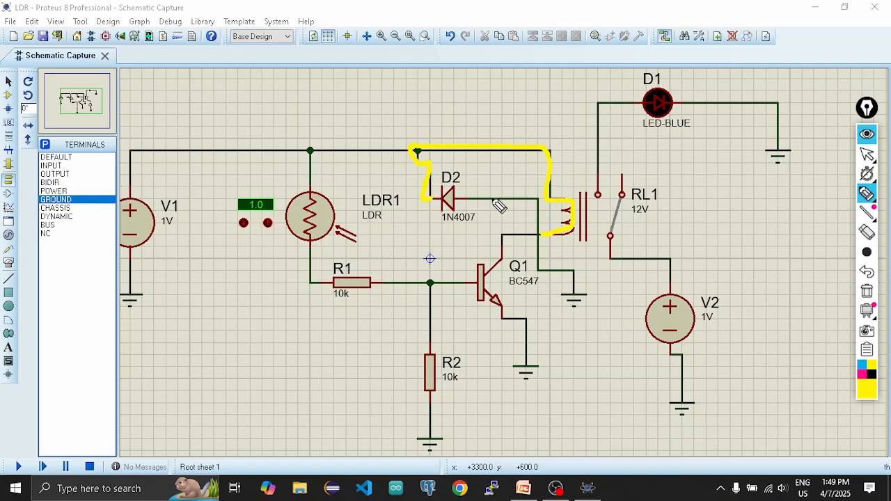
mouse_move(866, 174)
left_click(866, 232)
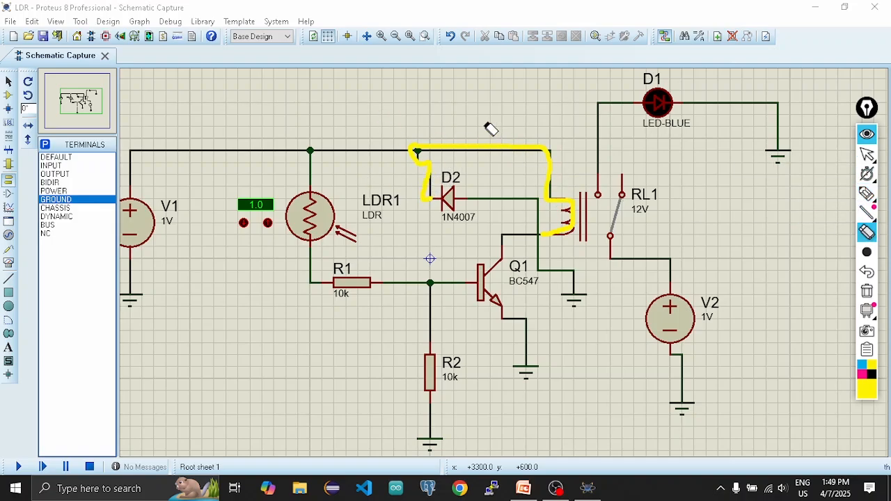
left_click(575, 203)
- Mark plus at the coil's supply end and D2's cathode, minus at their other ends, draw an arrow across D2, and erase everything
mouse_move(866, 194)
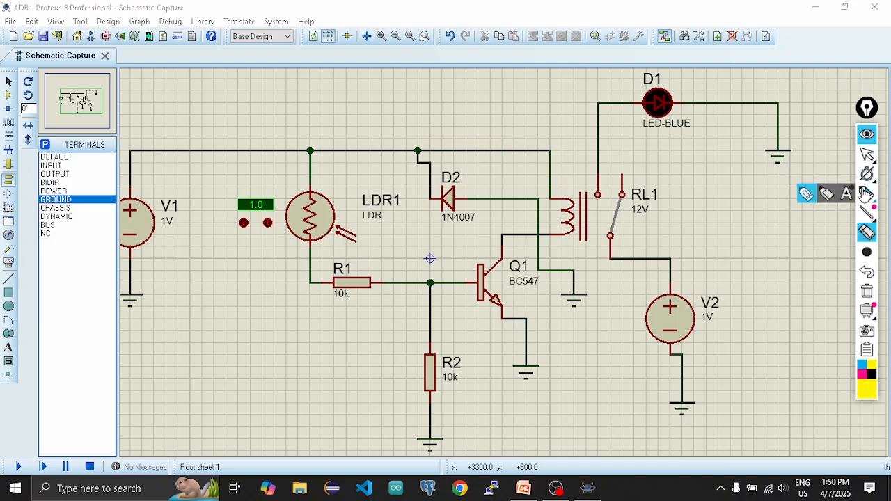
left_click(564, 168)
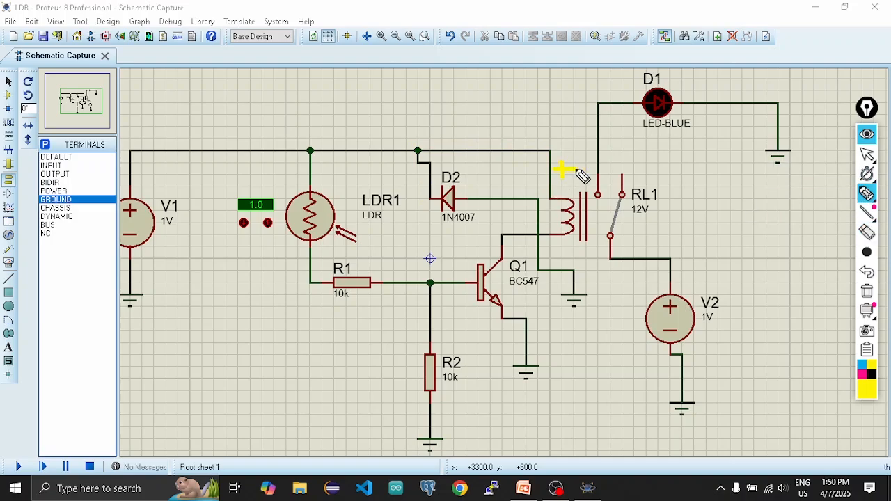
left_click_drag(563, 243, 575, 242)
left_click_drag(411, 167, 410, 186)
left_click_drag(402, 177, 419, 175)
left_click_drag(485, 180, 471, 181)
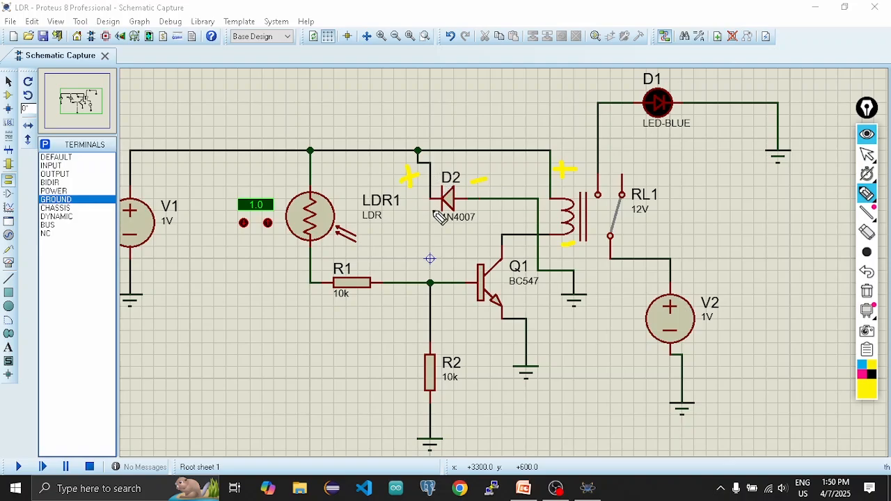
left_click_drag(411, 170, 480, 203)
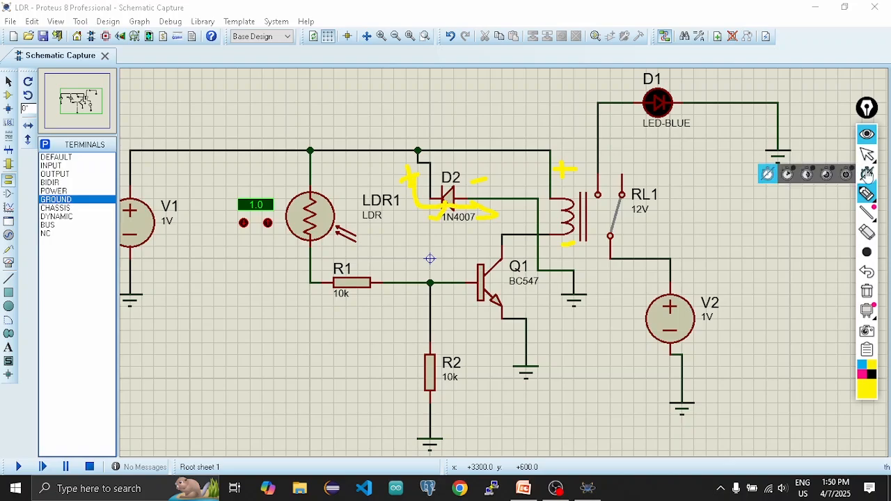
left_click(867, 231)
mouse_move(691, 223)
left_mouse_down()
mouse_move(567, 151)
mouse_move(466, 187)
mouse_move(480, 175)
mouse_move(428, 221)
left_mouse_up()
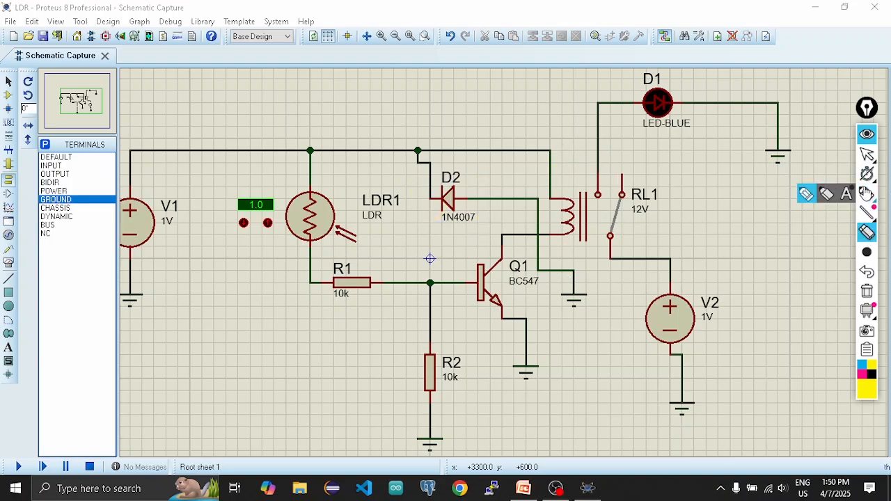
- Mark the reversed polarity in yellow: minus at D2's cathode and the coil's supply end, plus at D2's anode and the coil's transistor end
left_click(865, 194)
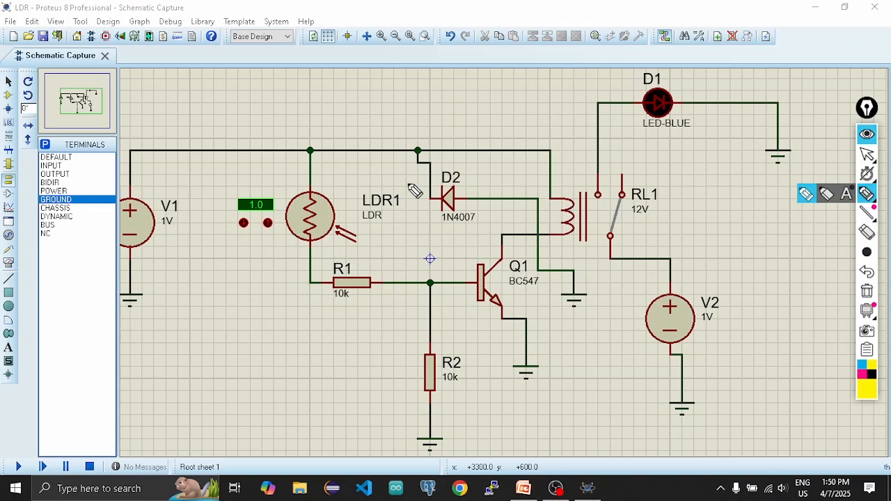
left_click_drag(407, 184, 510, 181)
left_click_drag(485, 166, 485, 197)
left_click_drag(555, 180, 570, 180)
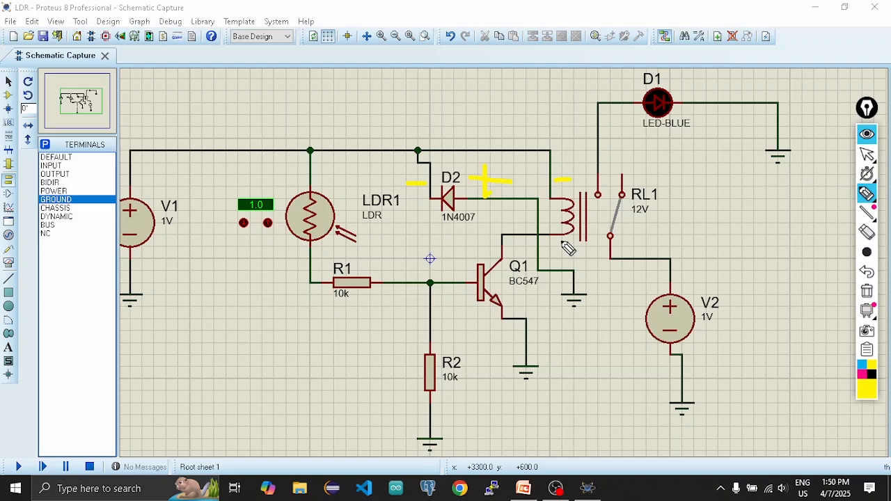
mouse_move(561, 238)
left_mouse_down()
mouse_move(577, 238)
mouse_move(569, 249)
left_mouse_up()
- Circle transistor Q1 and outline its emitter path to ground in yellow, and erase those marks while keeping the polarity signs
left_click_drag(455, 399, 559, 297)
left_click_drag(492, 247, 496, 243)
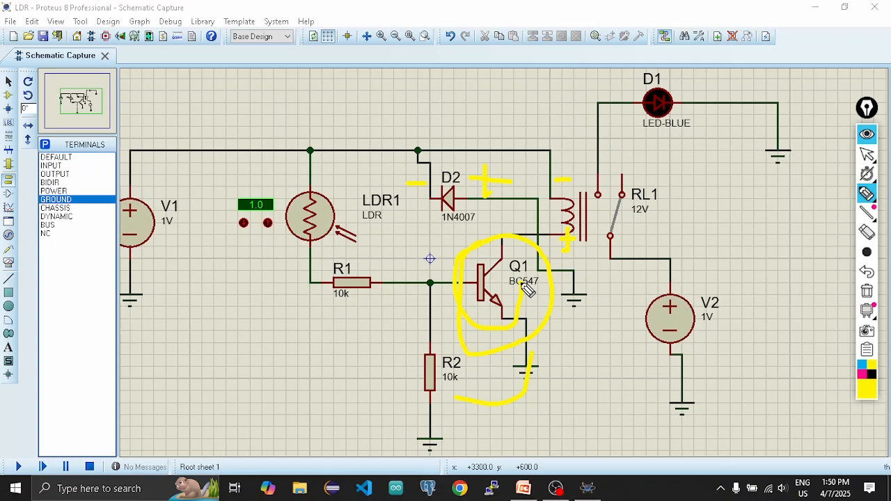
left_click_drag(528, 290, 517, 398)
left_click(517, 398)
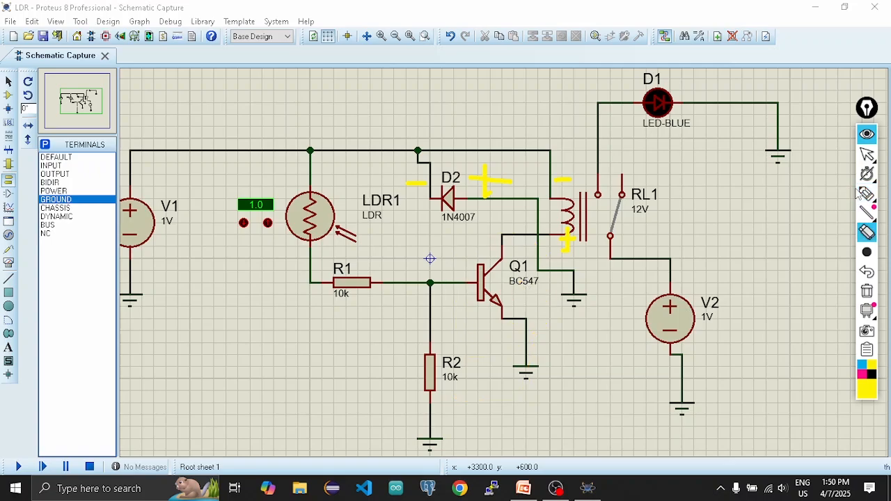
- Trace the back current from the coil toward V1, LDR1, Q1 and D2 in yellow, and erase all marks including the polarity signs
left_click(863, 195)
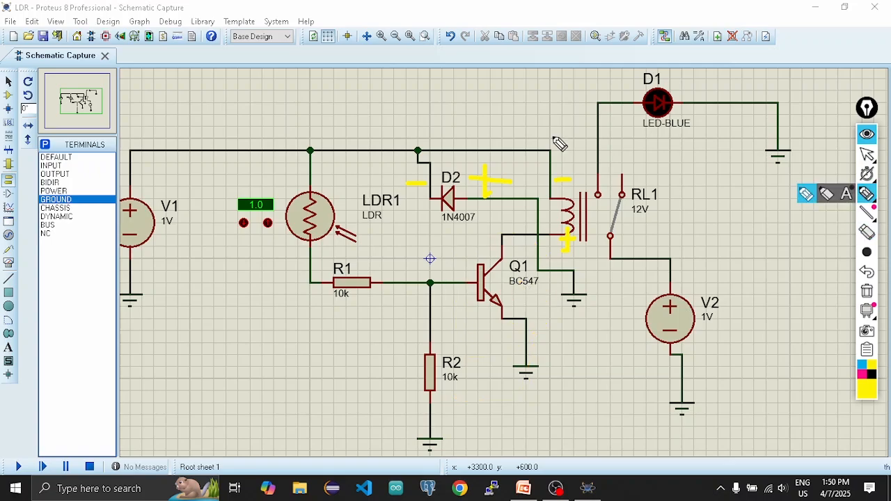
left_click_drag(554, 136, 409, 145)
mouse_move(309, 120)
left_mouse_down()
mouse_move(217, 208)
mouse_move(209, 186)
left_mouse_up()
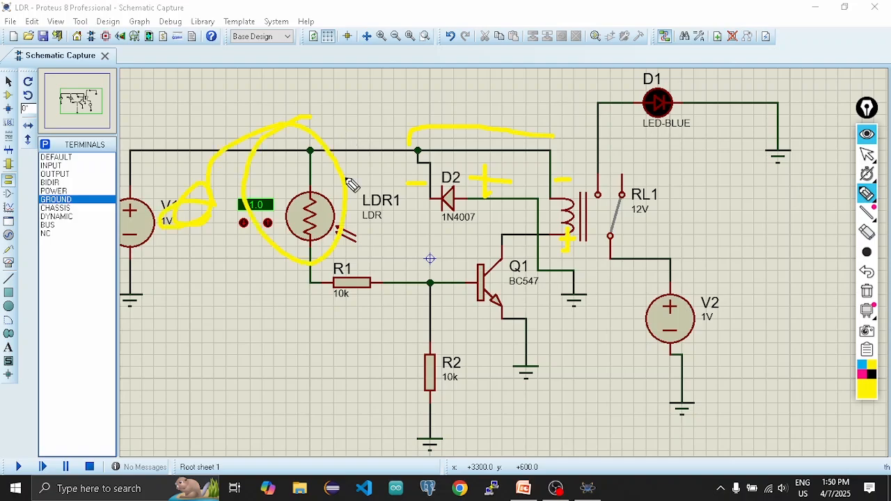
left_click_drag(357, 235, 535, 325)
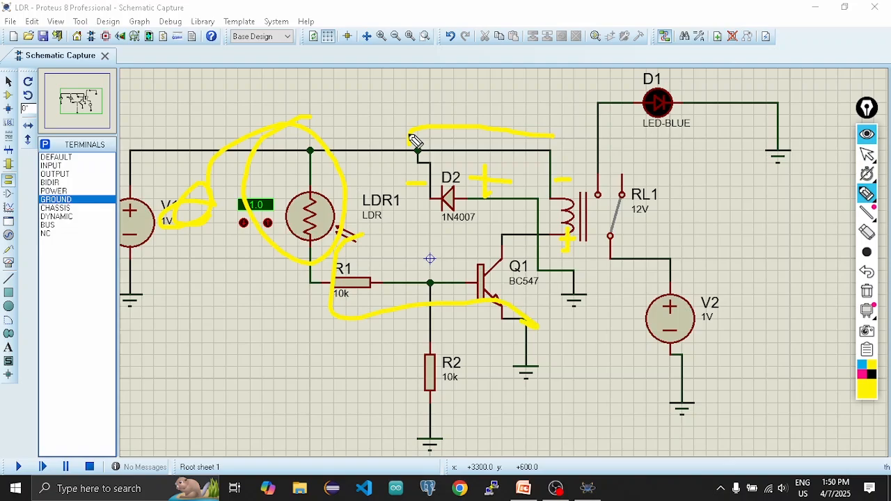
left_click_drag(414, 141, 433, 203)
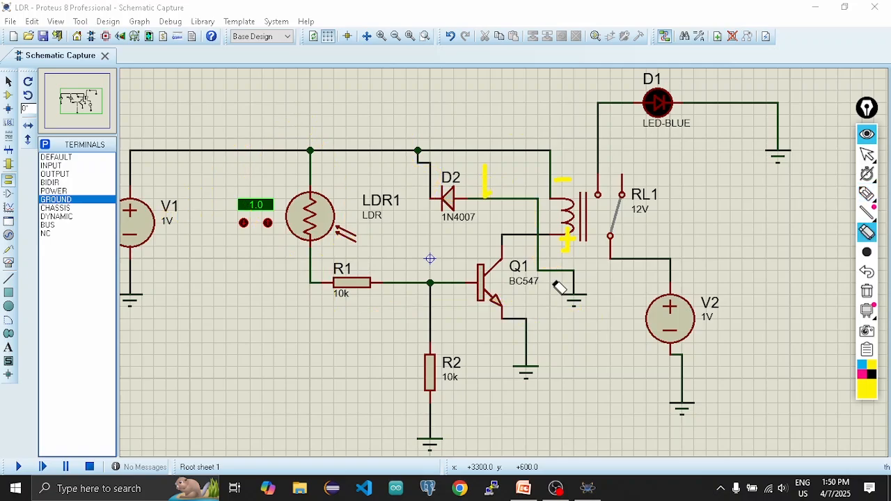
mouse_move(554, 282)
left_mouse_down()
mouse_move(573, 223)
mouse_move(502, 187)
left_mouse_up()
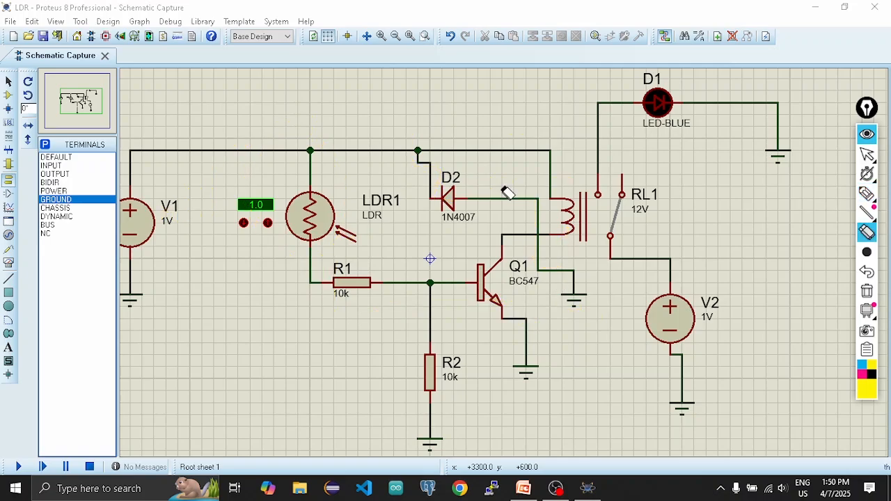
- Leave the annotation mode and set the voltage of source V1 to 12V
mouse_move(850, 233)
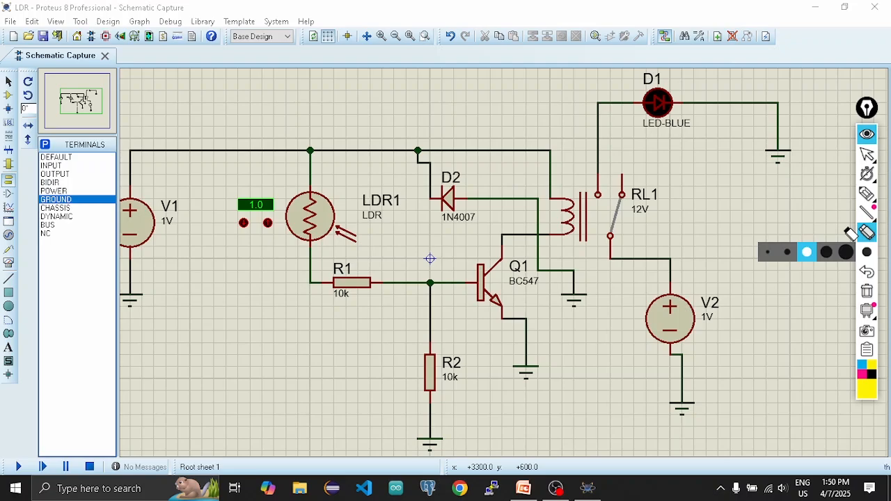
left_click(867, 154)
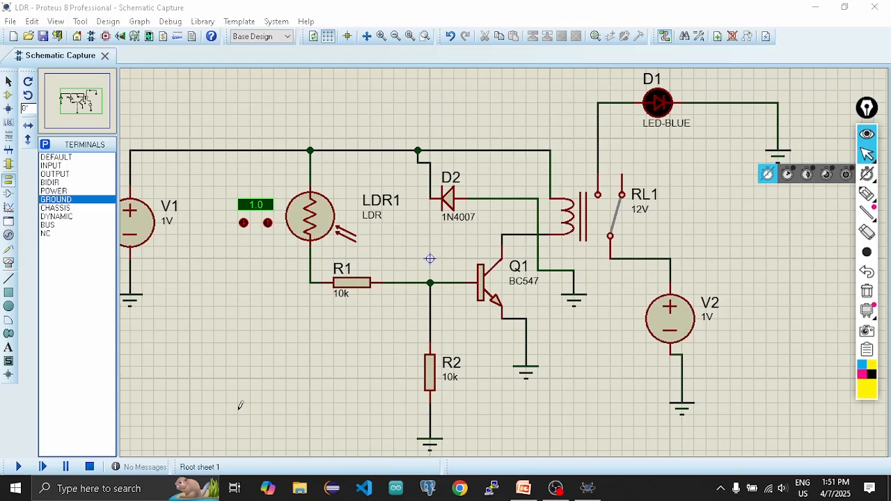
double_click(137, 222)
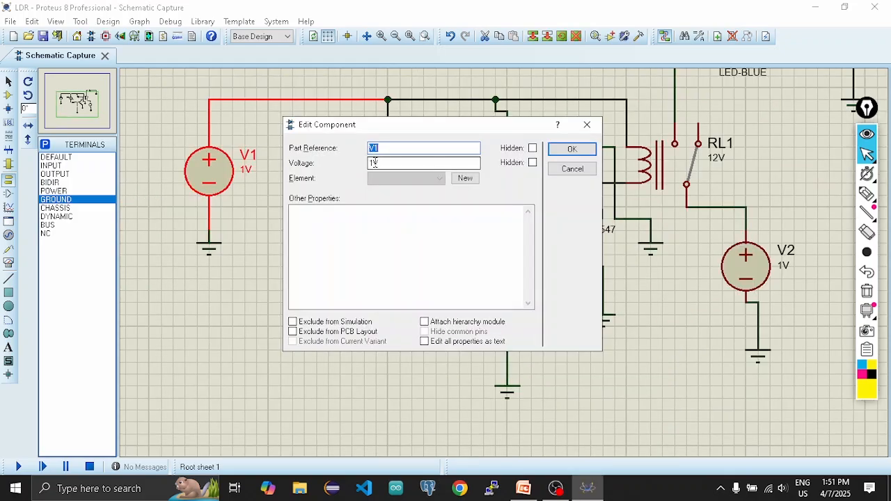
left_click(374, 162)
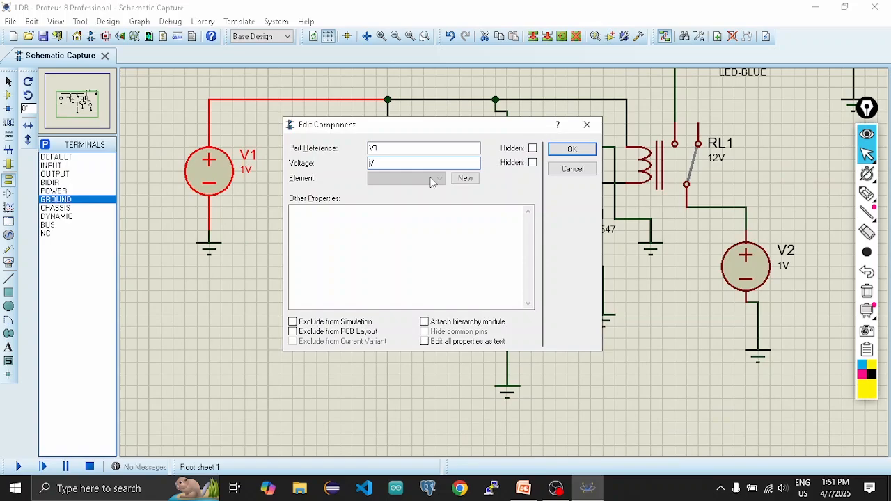
type("2")
key("Return")
- Set the value of resistor R1 to 1k and the voltage of source V2 to 5V
type("1k")
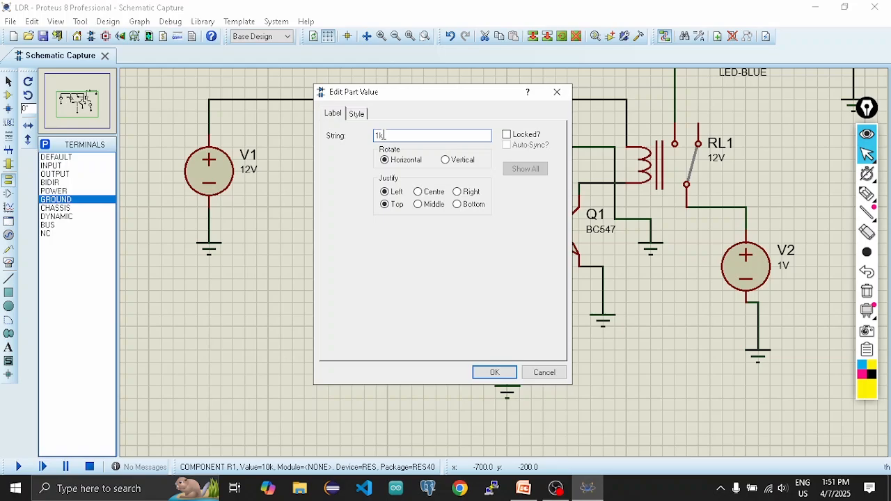
key("Return")
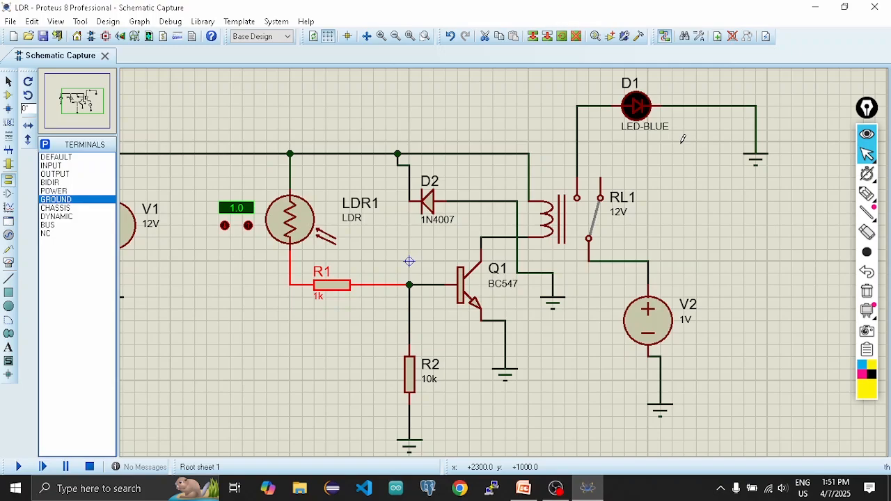
scroll(682, 139, "down", 1)
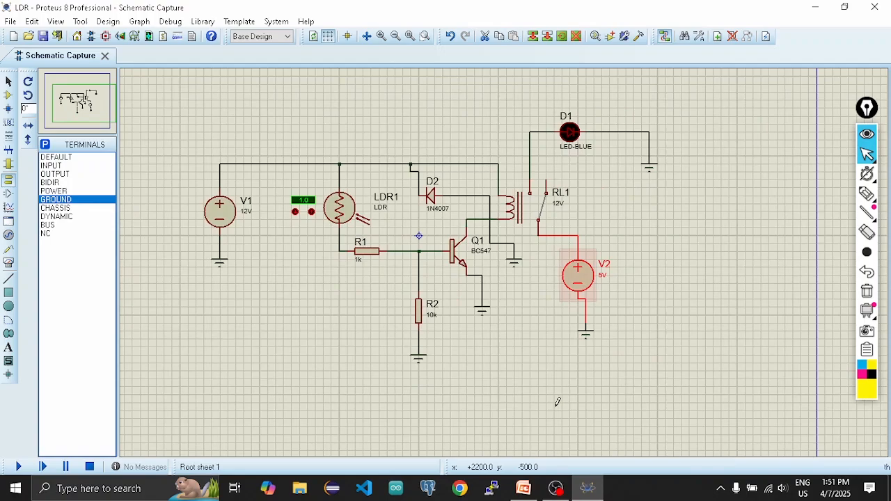
- Run the simulation and raise the light level of LDR1 to 7.0
key("F12")
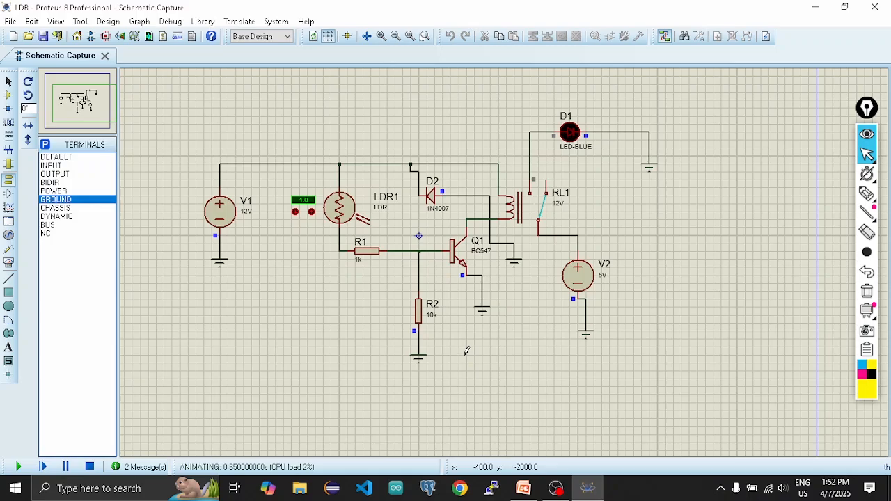
left_click(311, 213)
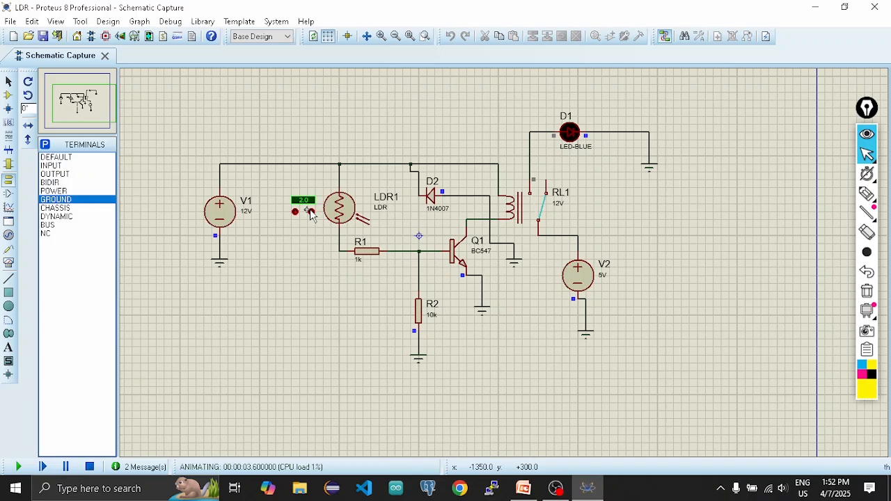
left_click(311, 212)
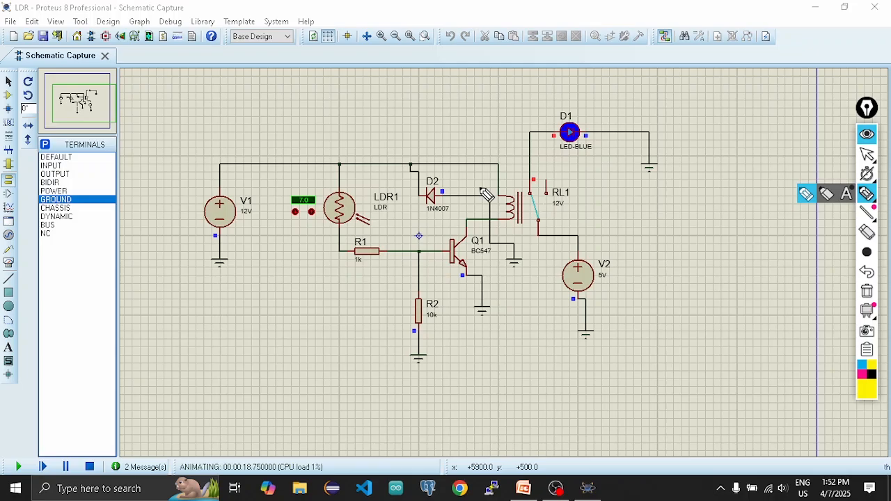
- Trace the current in yellow from V1 through the RL1 coil and Q1 to ground, mark the relay switch, and erase the marks
left_click_drag(212, 158, 505, 212)
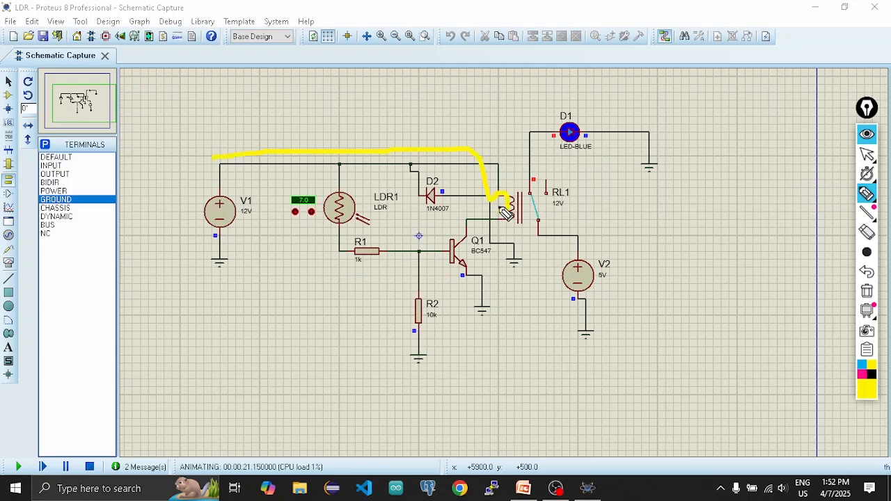
mouse_move(504, 210)
left_mouse_down()
mouse_move(475, 279)
mouse_move(486, 316)
left_mouse_up()
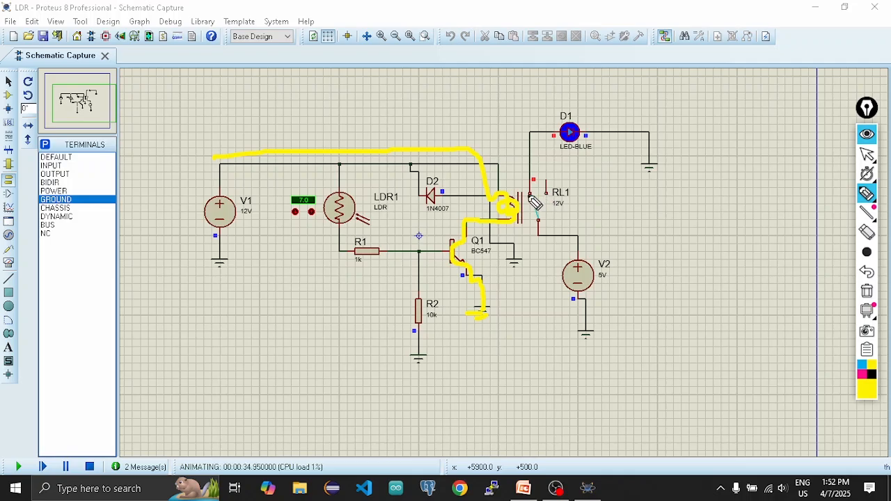
mouse_move(530, 198)
left_mouse_down()
mouse_move(532, 132)
mouse_move(551, 205)
left_mouse_up()
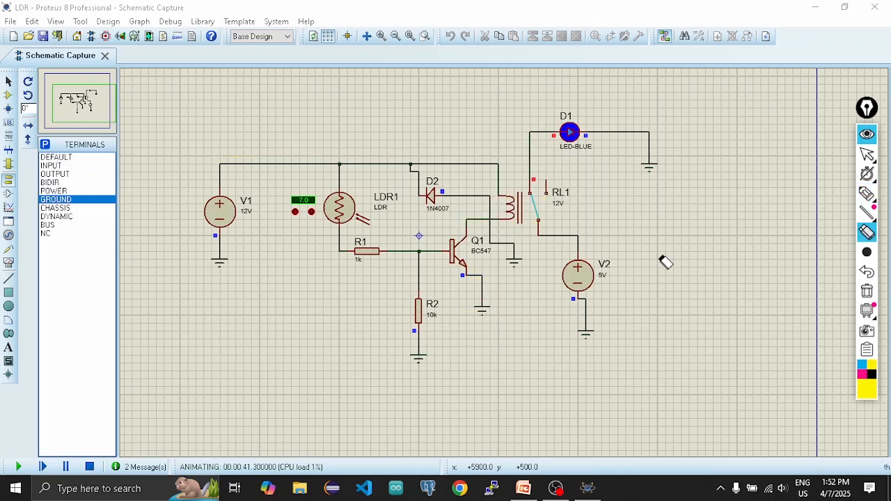
- Trace the load current in yellow from V2 through the RL1 contact and D1 to ground, and erase the trace
left_click(866, 193)
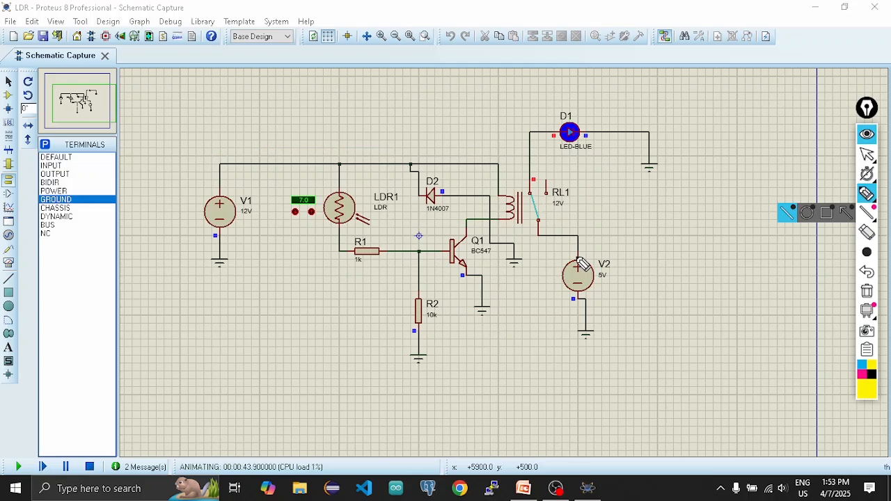
mouse_move(577, 241)
left_mouse_down()
mouse_move(547, 146)
mouse_move(602, 130)
mouse_move(636, 167)
left_mouse_up()
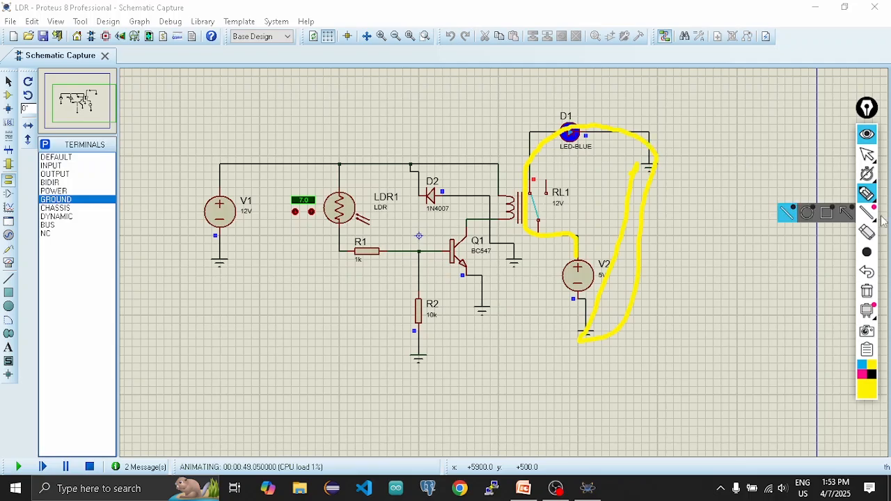
left_click(867, 231)
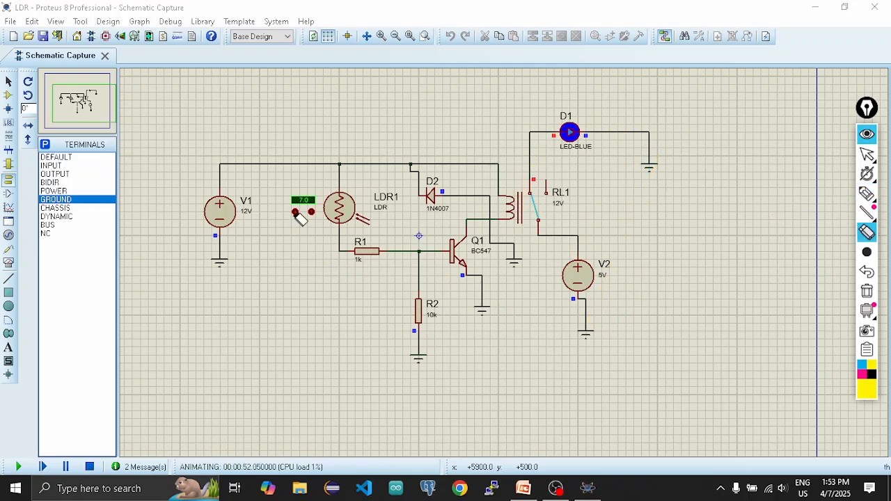
- Leave the annotation mode and lower the light level of LDR1 to 2.0 in the running simulation
left_click(866, 154)
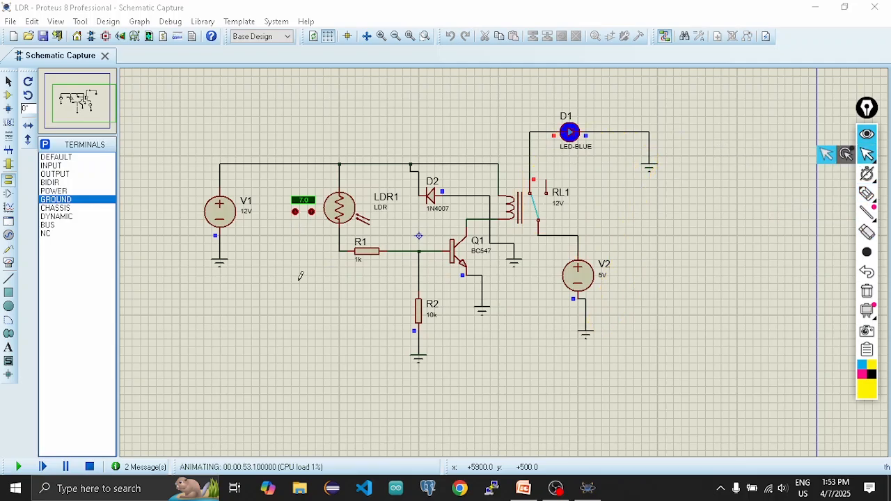
left_click(295, 211)
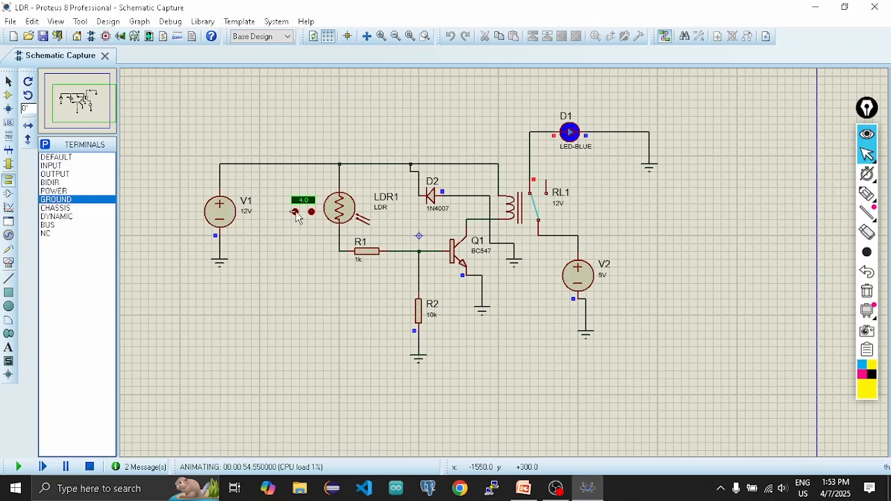
left_click(295, 212)
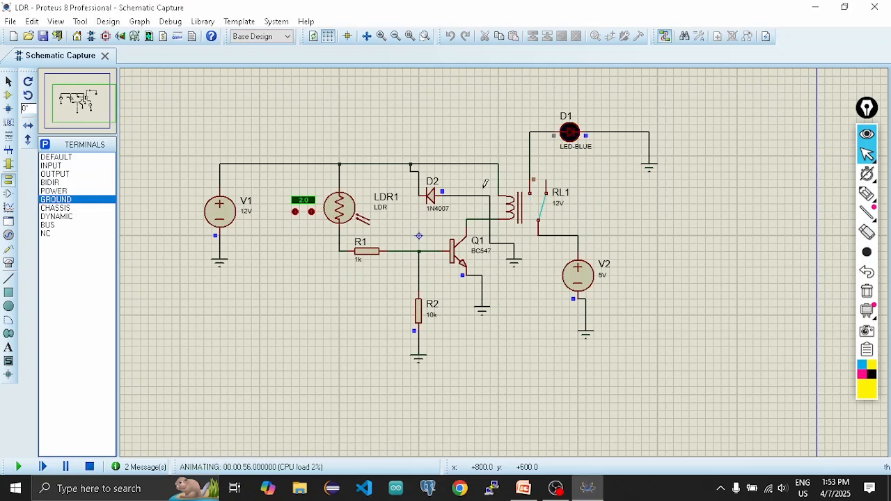
- Highlight the RL1 coil in yellow, trace the pull-down path through R2 to ground with R2 circled, and mark the base of Q1
mouse_move(867, 173)
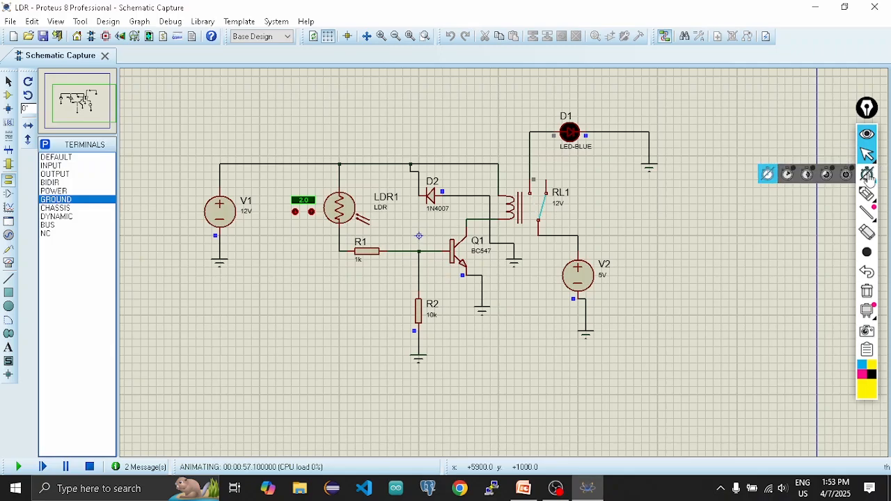
left_click(866, 192)
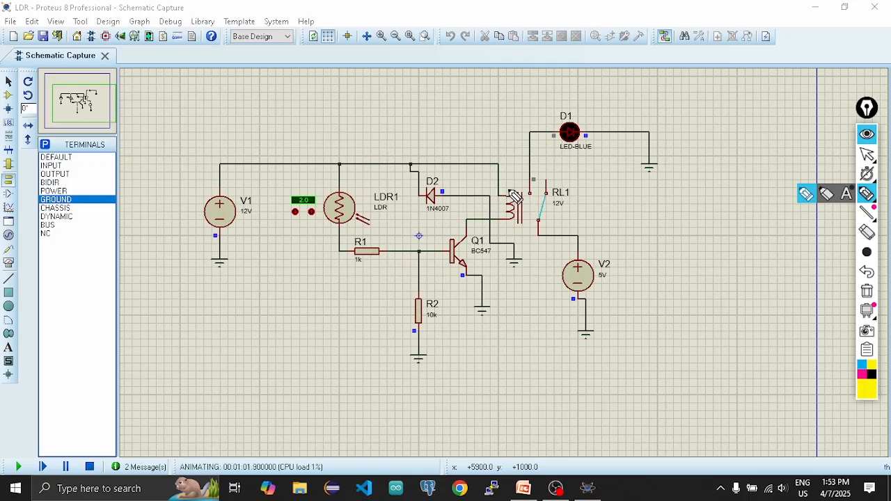
mouse_move(501, 197)
left_mouse_down()
mouse_move(525, 205)
mouse_move(512, 223)
left_mouse_up()
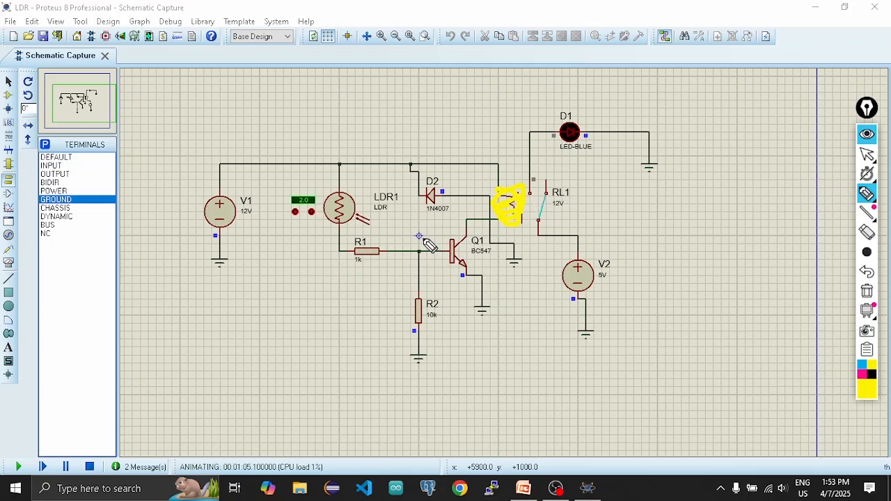
left_click_drag(419, 250, 422, 271)
mouse_move(426, 311)
left_mouse_down()
mouse_move(416, 352)
mouse_move(433, 356)
mouse_move(426, 361)
mouse_move(450, 302)
mouse_move(422, 348)
mouse_move(453, 308)
mouse_move(431, 306)
left_mouse_up()
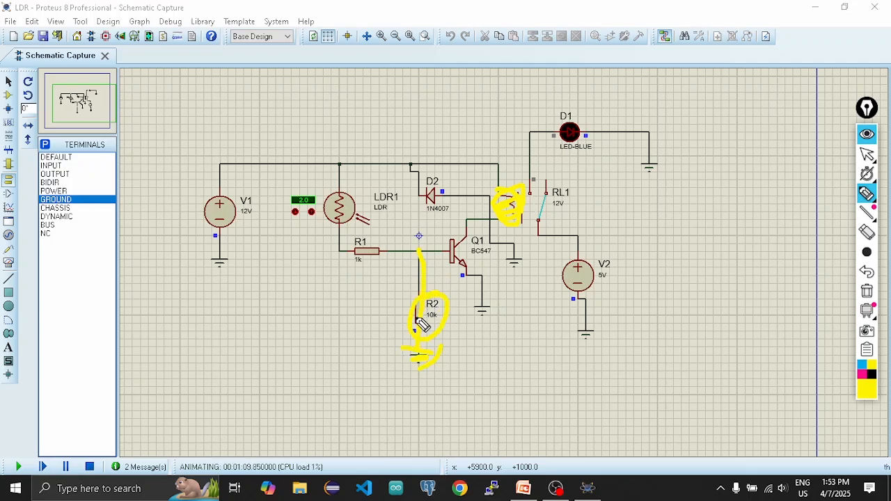
mouse_move(425, 256)
left_mouse_down()
mouse_move(456, 245)
mouse_move(441, 252)
mouse_move(430, 232)
mouse_move(451, 240)
left_mouse_up()
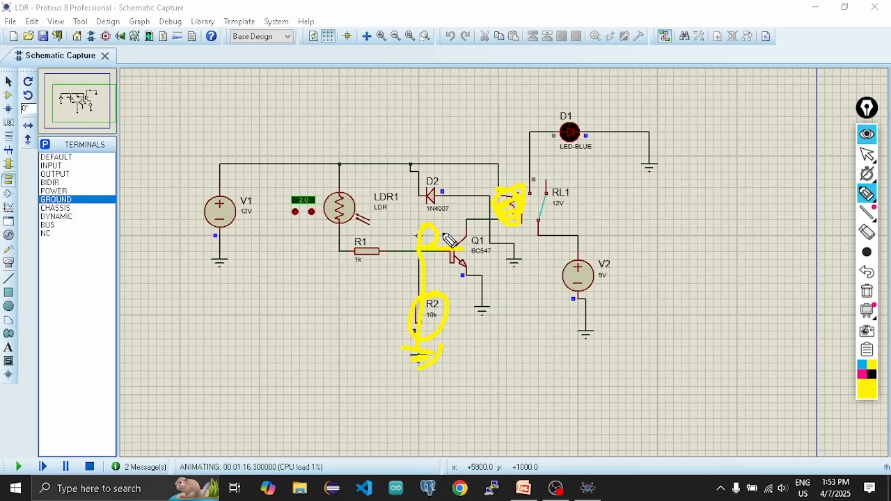
- Write 0.7V in yellow above the circuit and underline it
left_click_drag(375, 87, 391, 111)
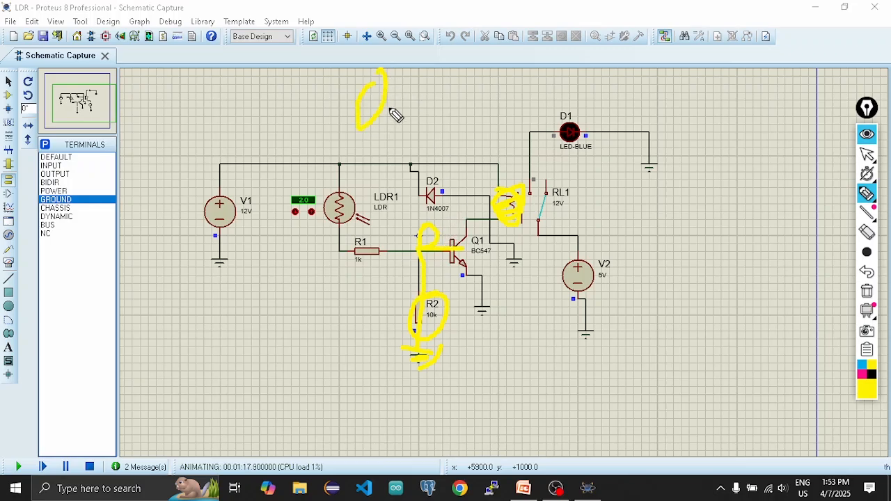
left_click_drag(401, 69, 468, 115)
left_click_drag(446, 105, 526, 93)
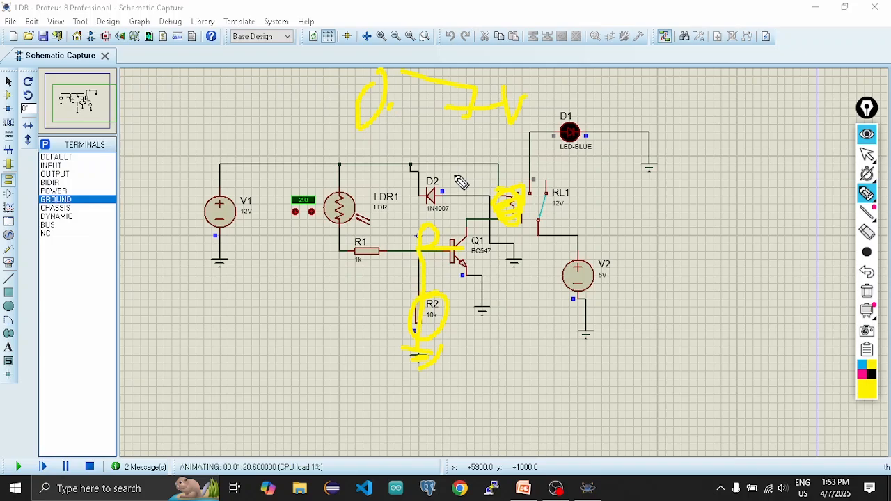
left_click_drag(343, 136, 511, 130)
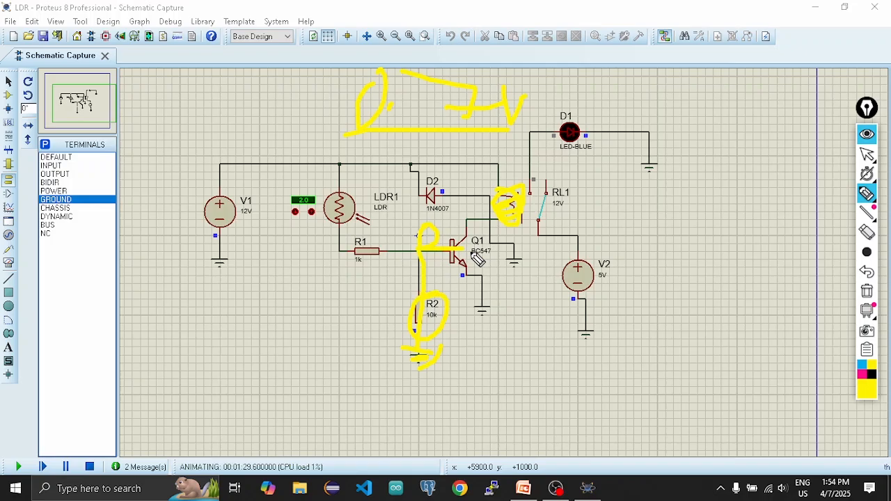
- Circle transistor Q1, draw two vertical dashes below the RL1 coil, and erase all yellow marks from the schematic
mouse_move(478, 259)
left_mouse_down()
mouse_move(482, 284)
mouse_move(519, 318)
left_mouse_up()
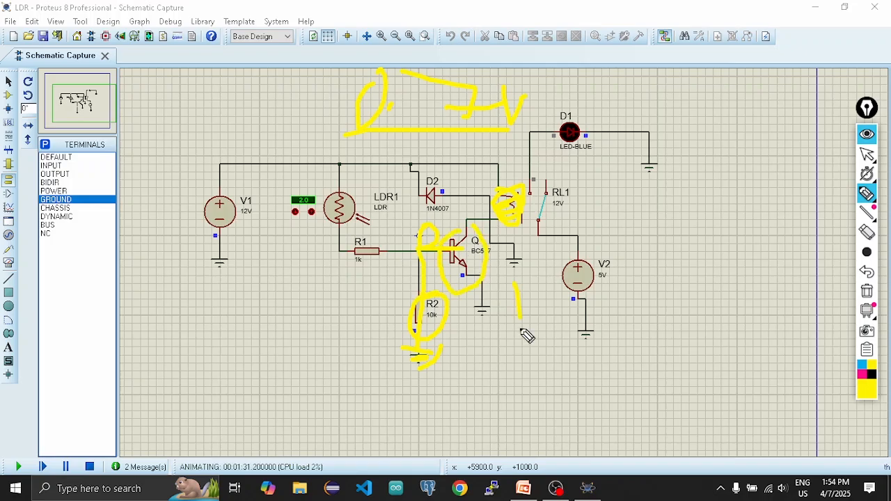
left_click_drag(520, 358, 524, 416)
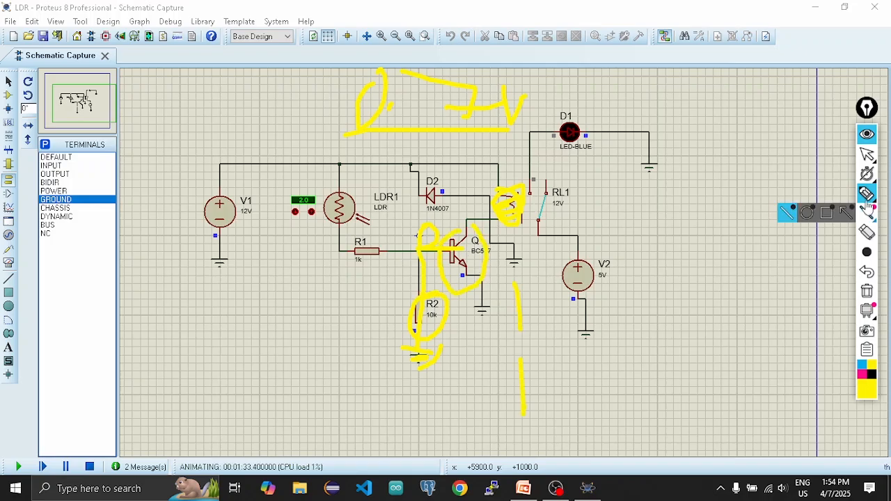
mouse_move(659, 258)
left_mouse_down()
mouse_move(507, 370)
mouse_move(343, 140)
left_mouse_up()
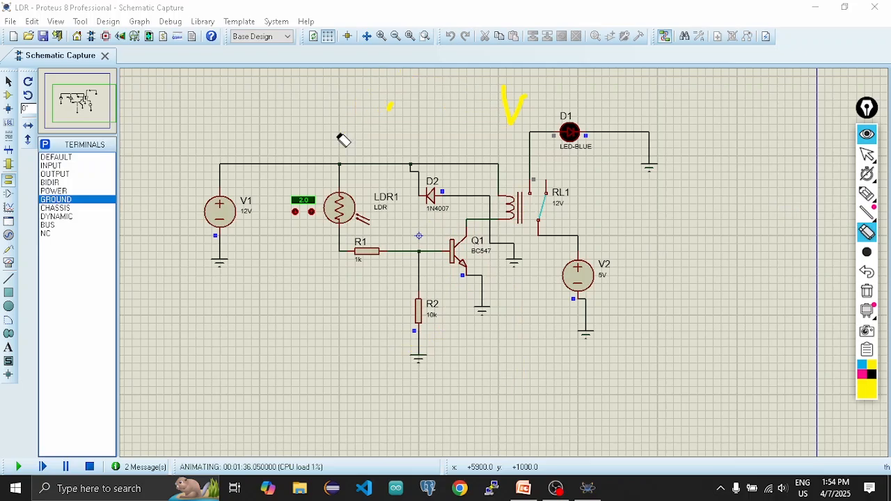
left_click_drag(343, 140, 538, 193)
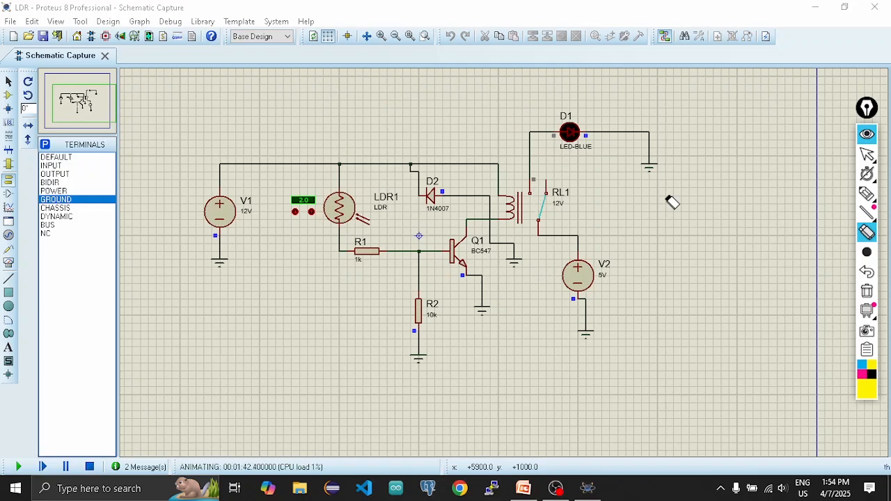
- Leave the annotation mode, raise the light level of LDR1 to 6.1 and lower it back to 2.1
left_click(866, 153)
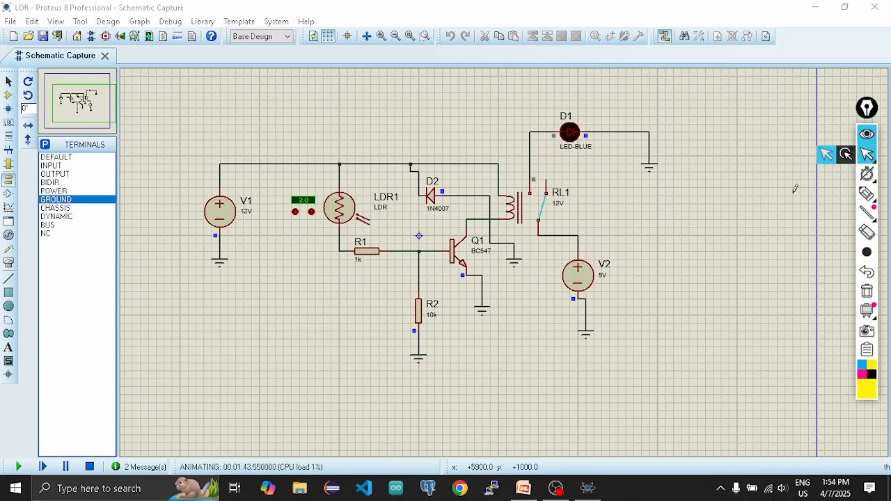
left_click(296, 211)
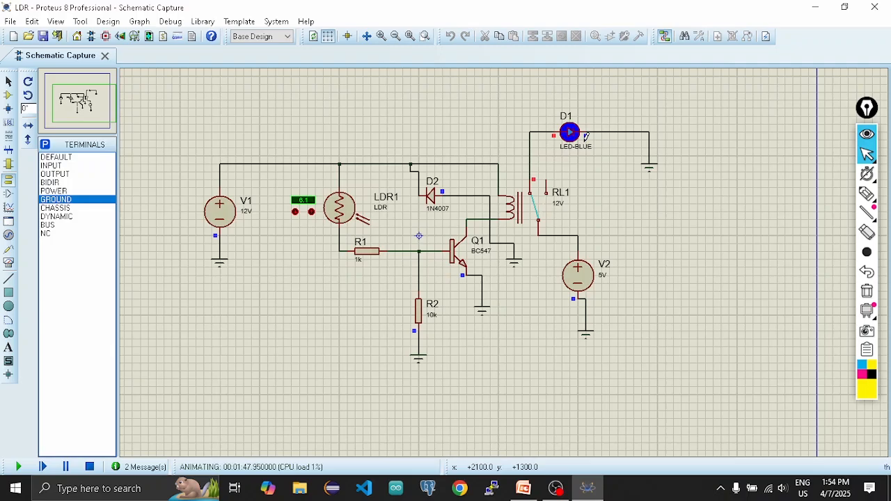
left_click(296, 212)
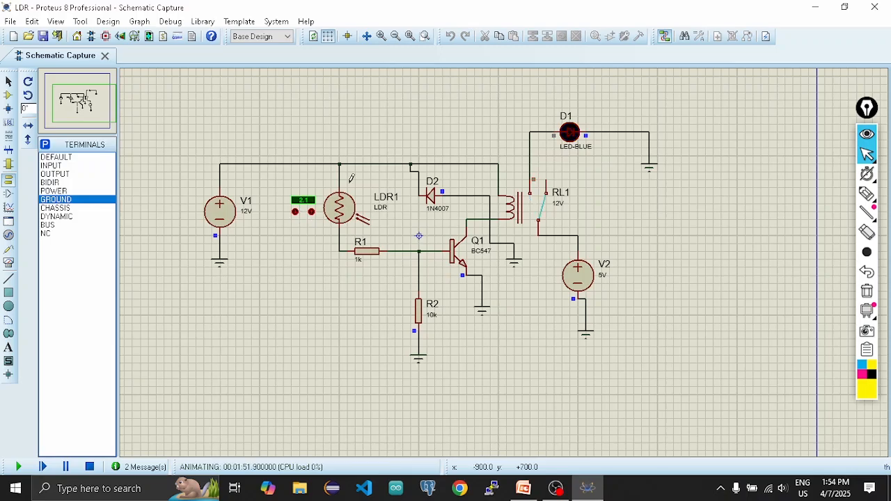